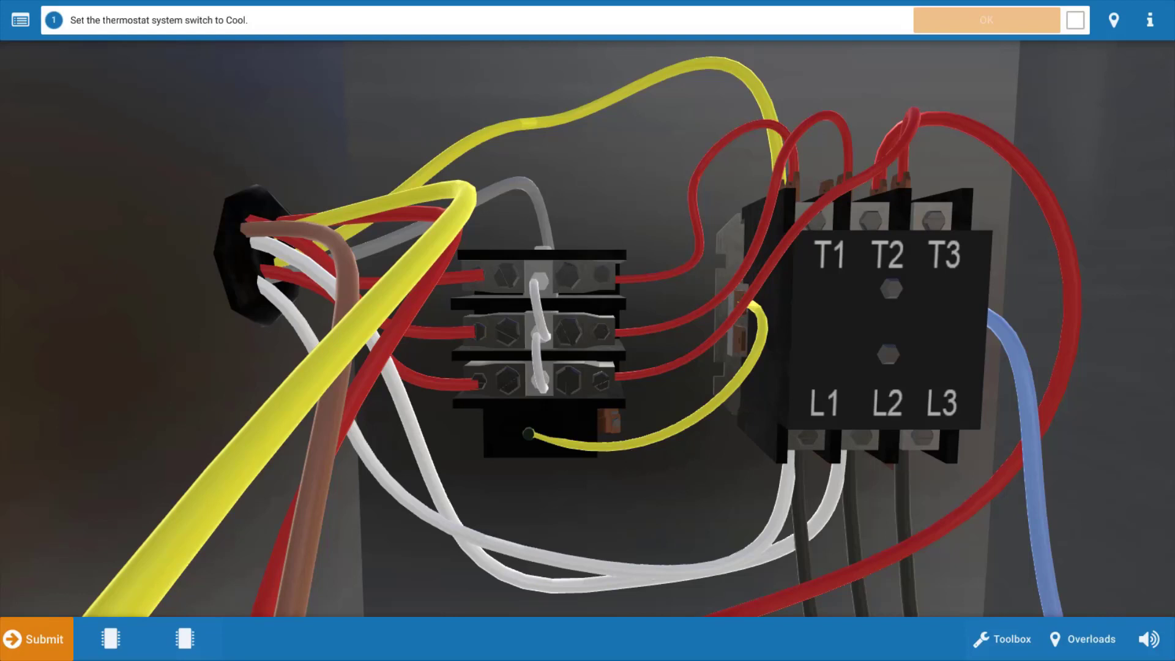
- Review the indoor fan wiring diagram, then jump to the thermostat and confirm it set to Cool
left_click(111, 638)
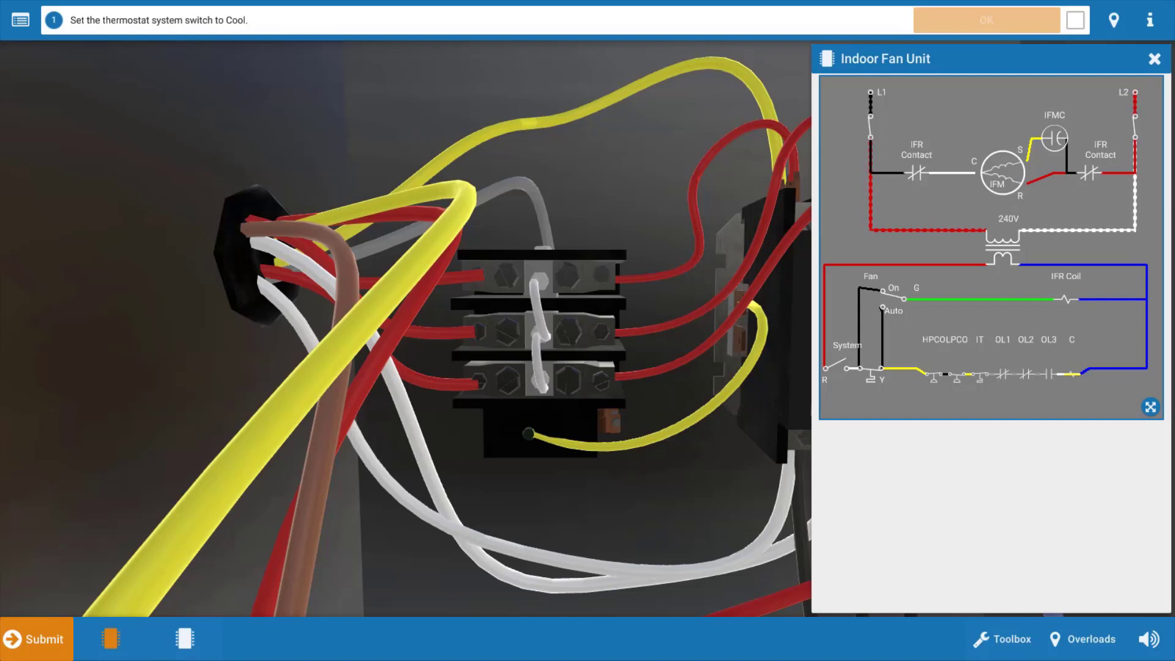
left_click(1154, 59)
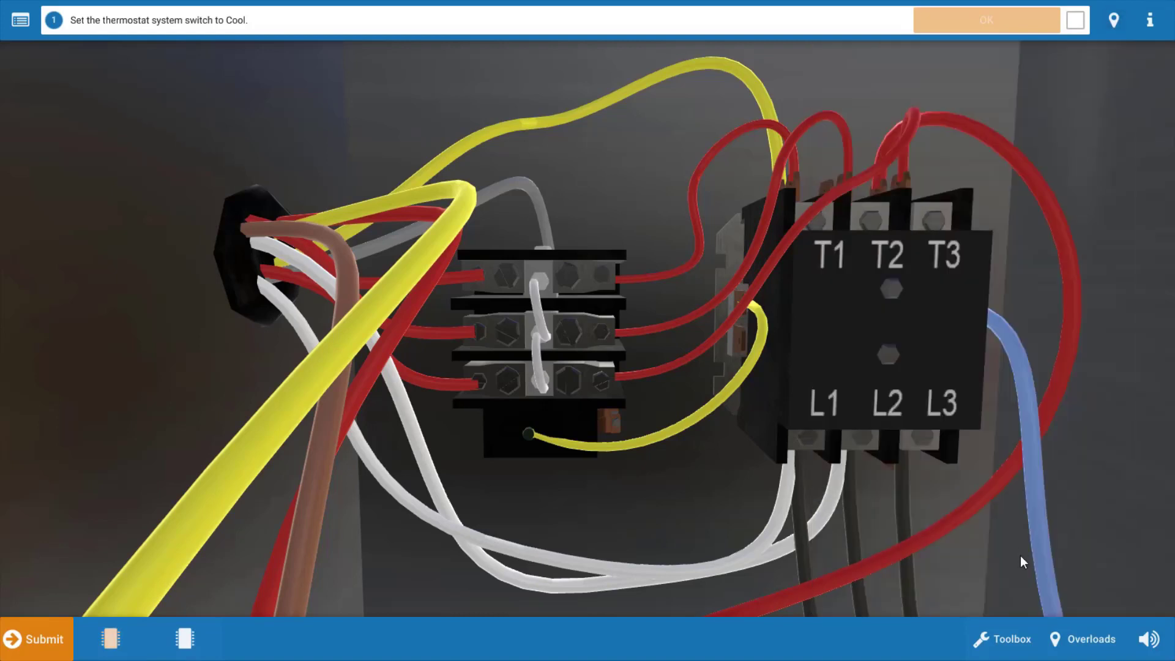
left_click(1067, 642)
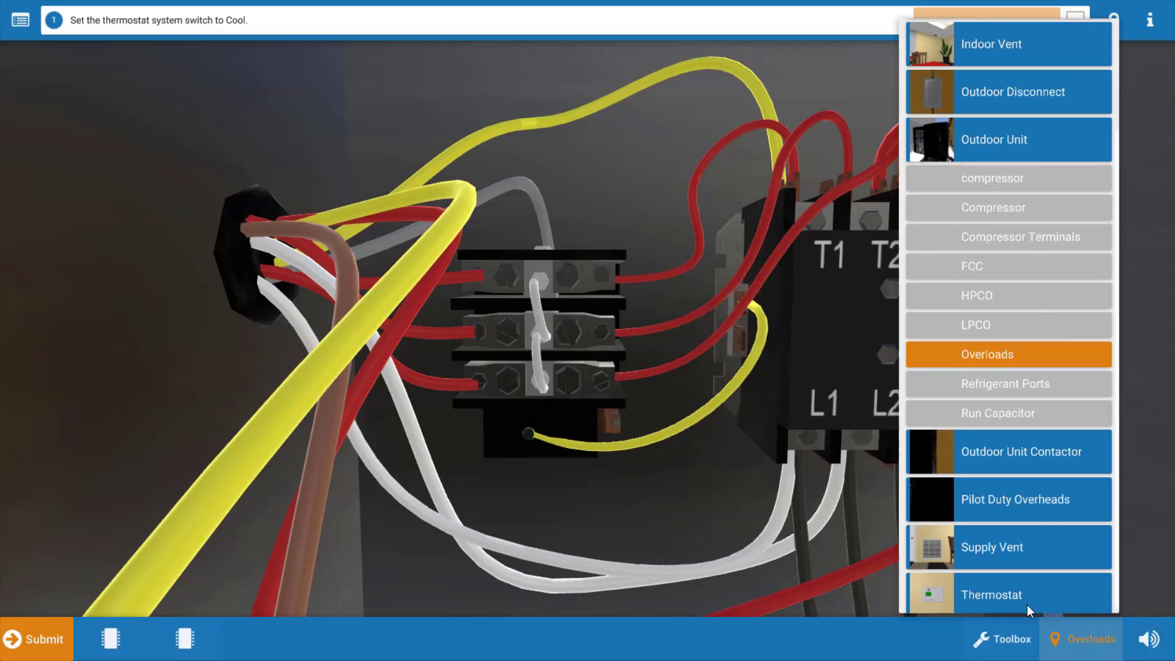
left_click(1027, 605)
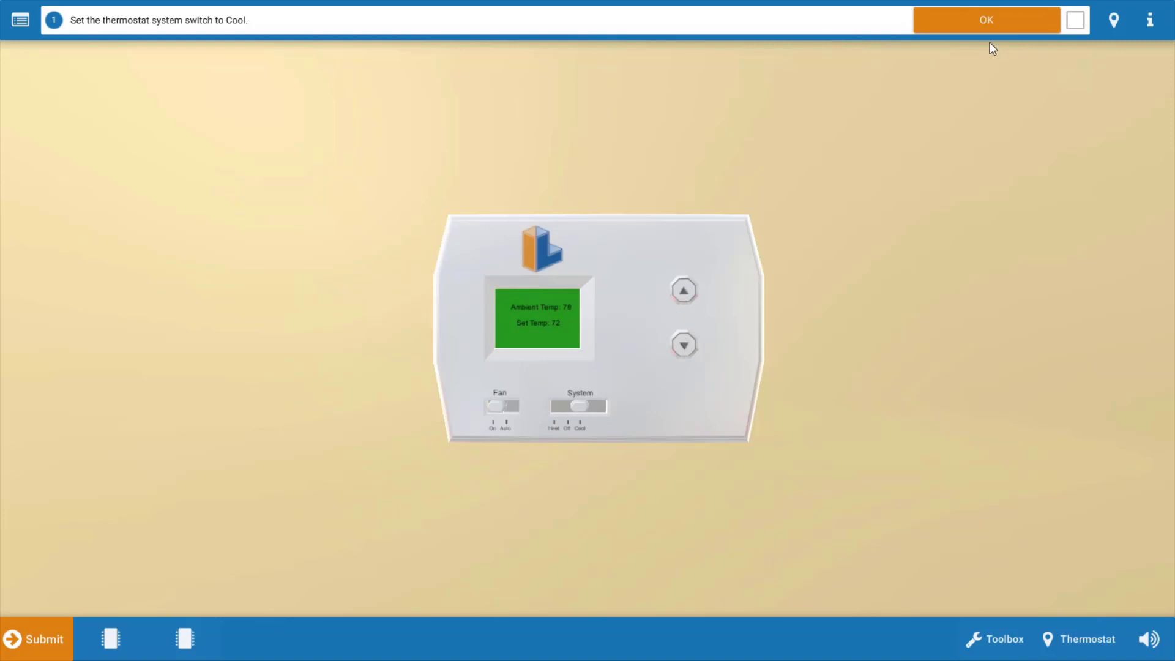
left_click(998, 18)
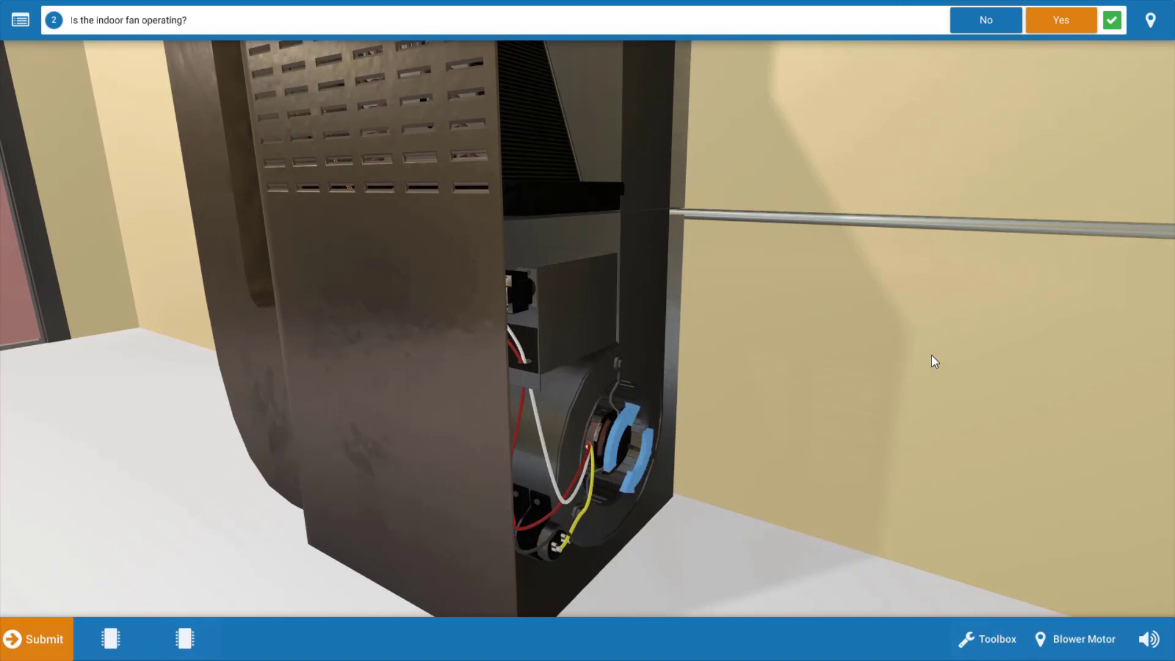
- Answer Yes for the indoor fan running and Off for the outdoor fan
left_click(1062, 22)
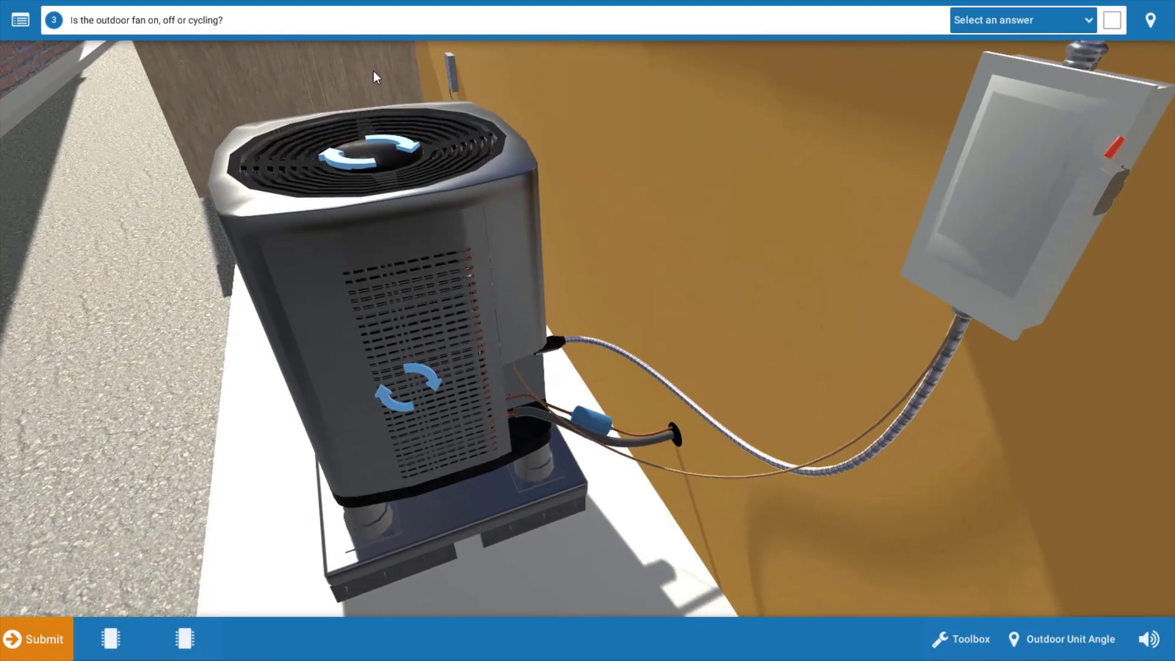
left_click(1092, 22)
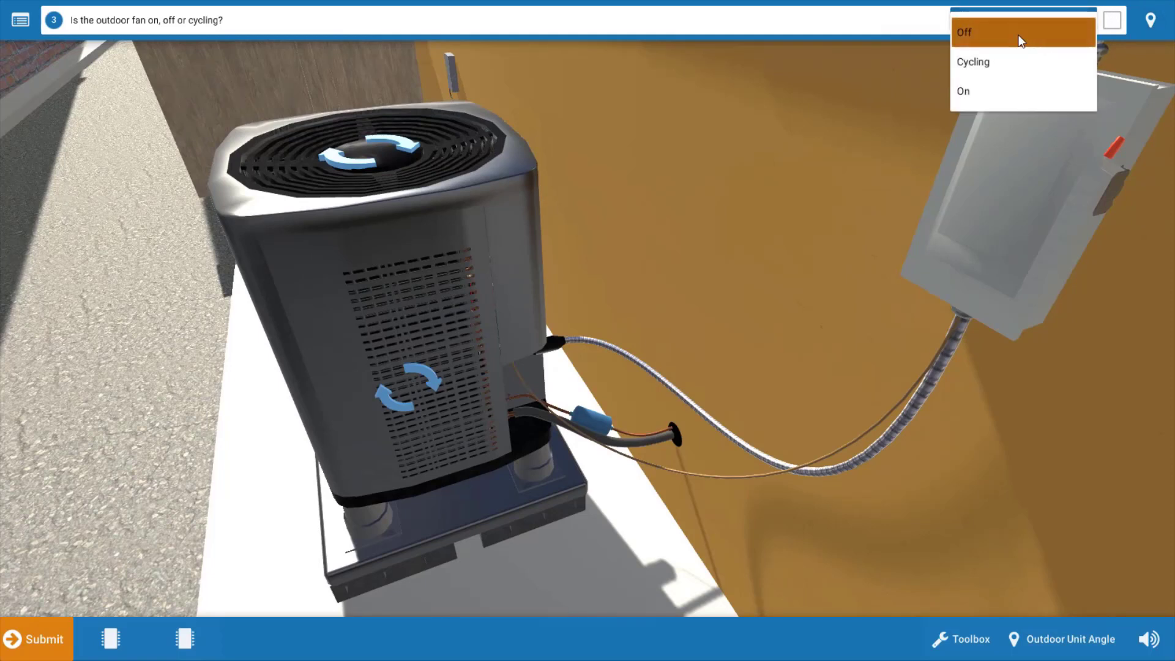
left_click(1019, 35)
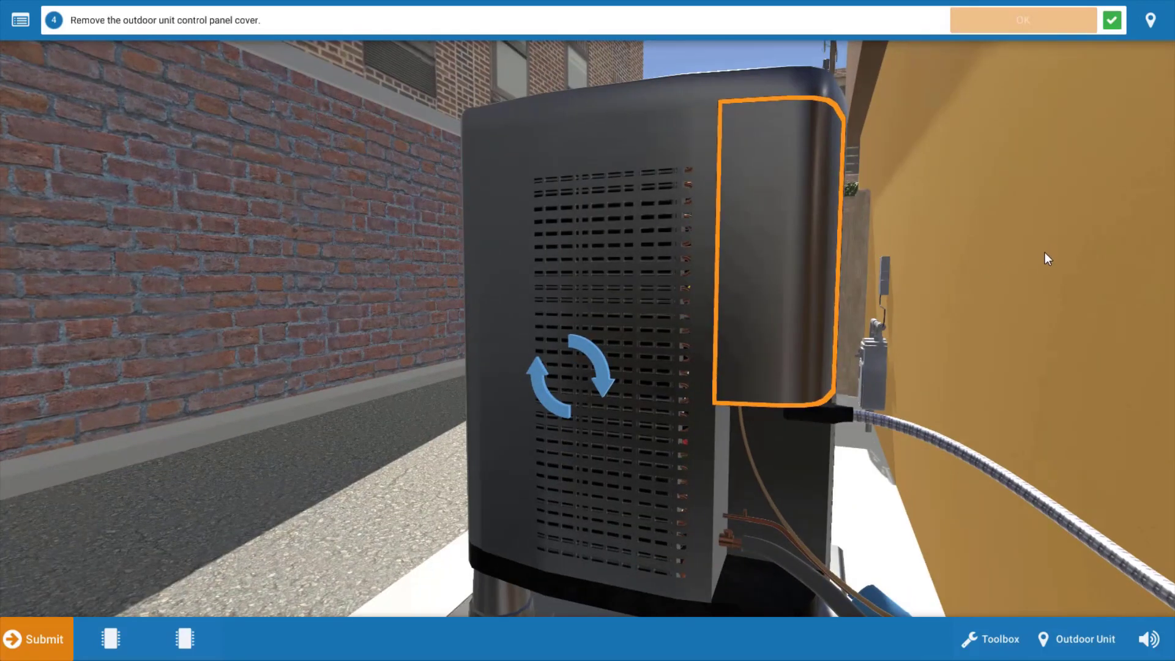
- Remove the outdoor panel cover, clamp the black compressor wire (0A), and answer No
left_click(782, 259)
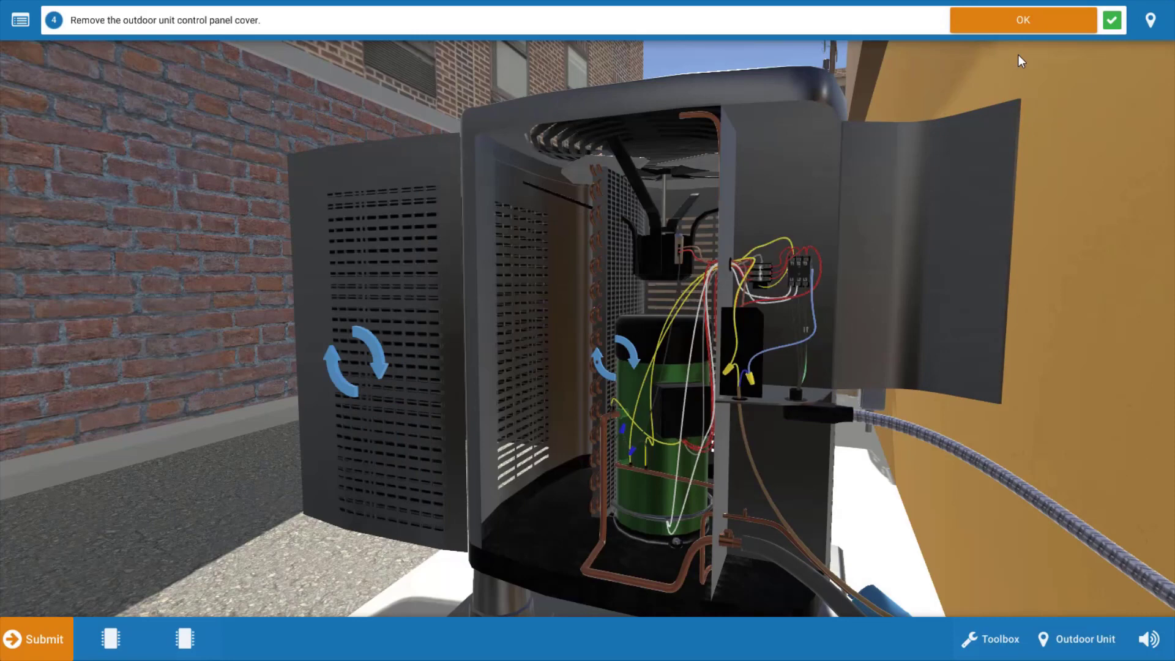
left_click(1032, 27)
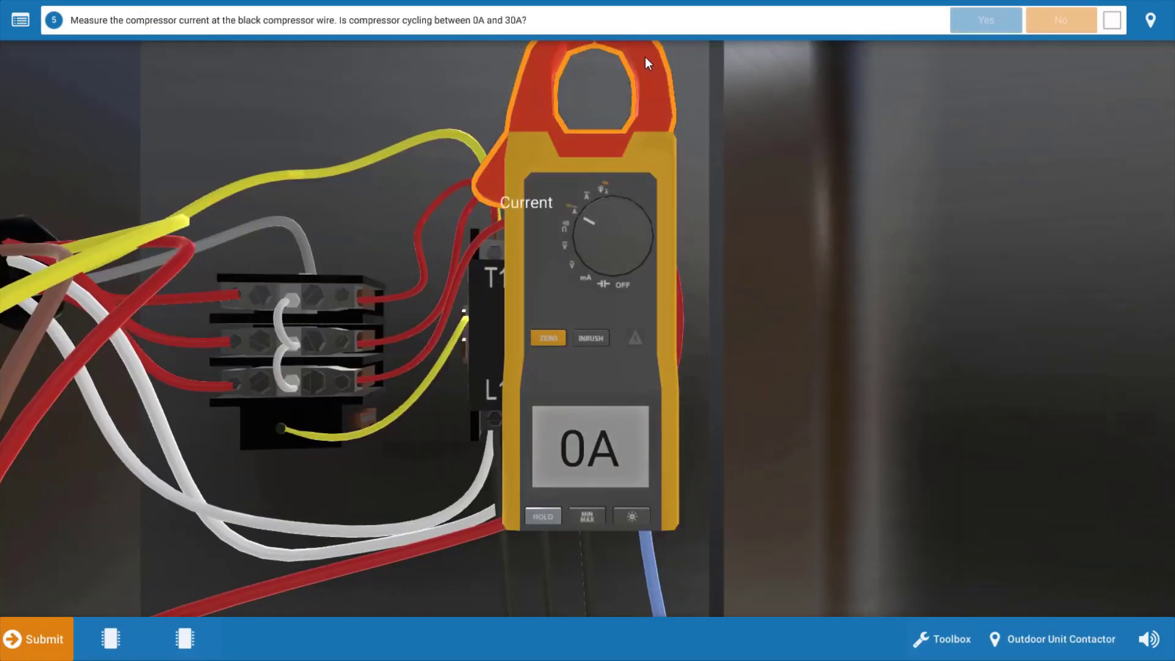
mouse_move(645, 57)
left_mouse_down()
mouse_move(484, 309)
mouse_move(416, 319)
mouse_move(421, 282)
mouse_move(426, 300)
left_mouse_up()
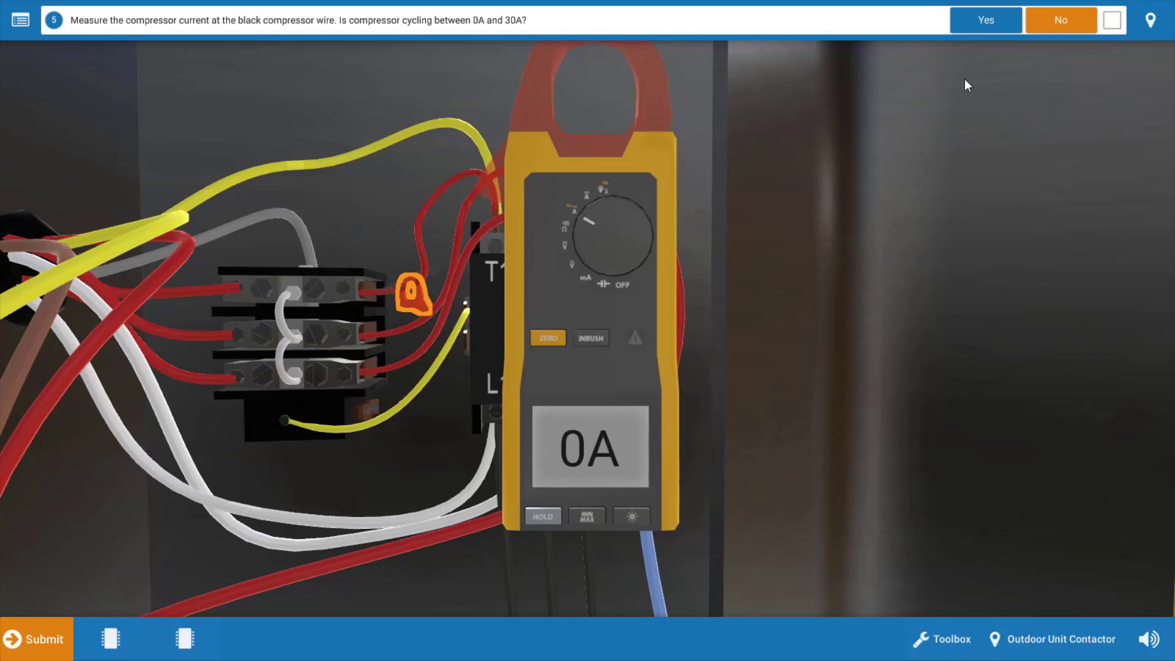
left_click(1060, 19)
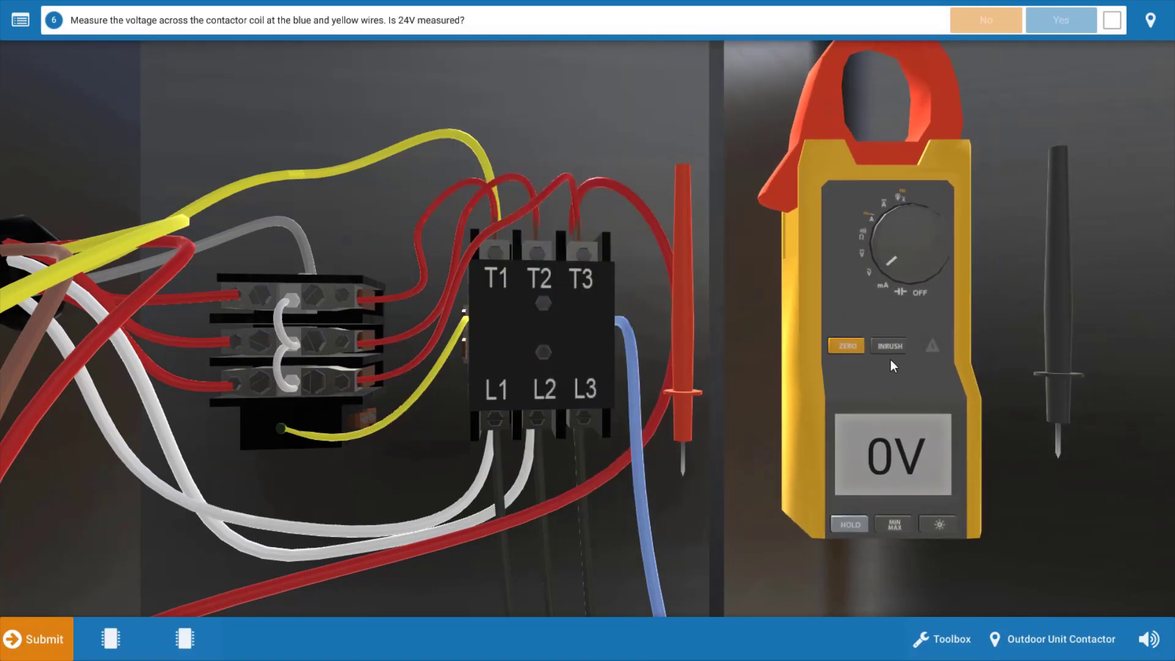
- After checking the schematic, probe the coil's yellow and blue terminals (0V) and answer No
left_click(126, 643)
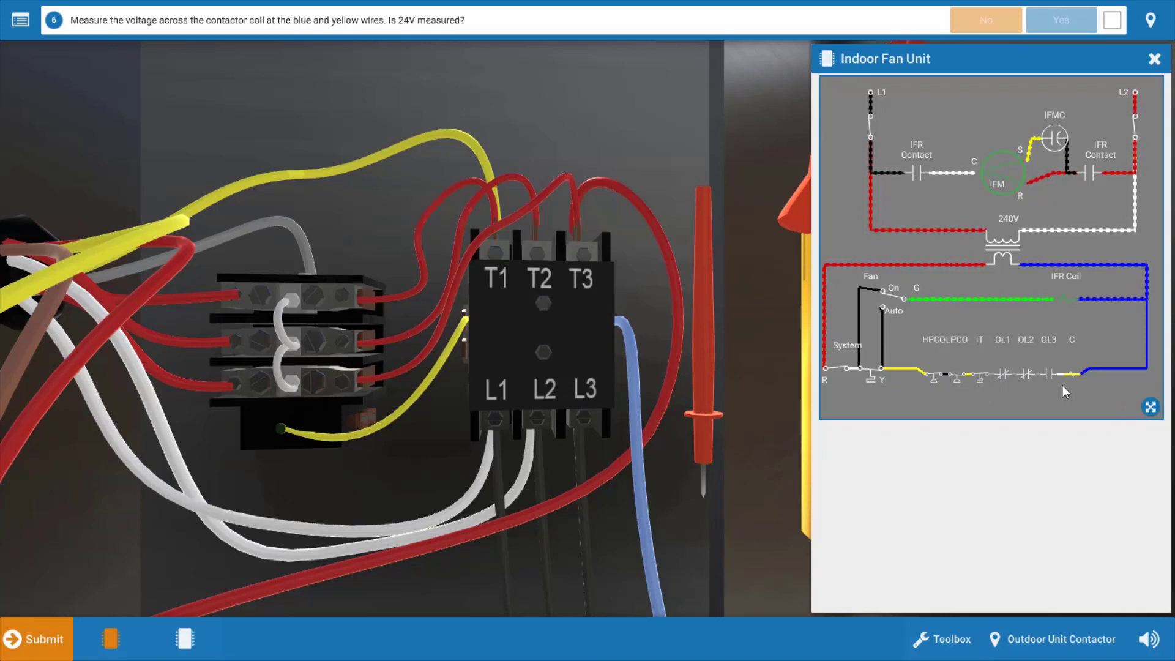
left_click(1154, 59)
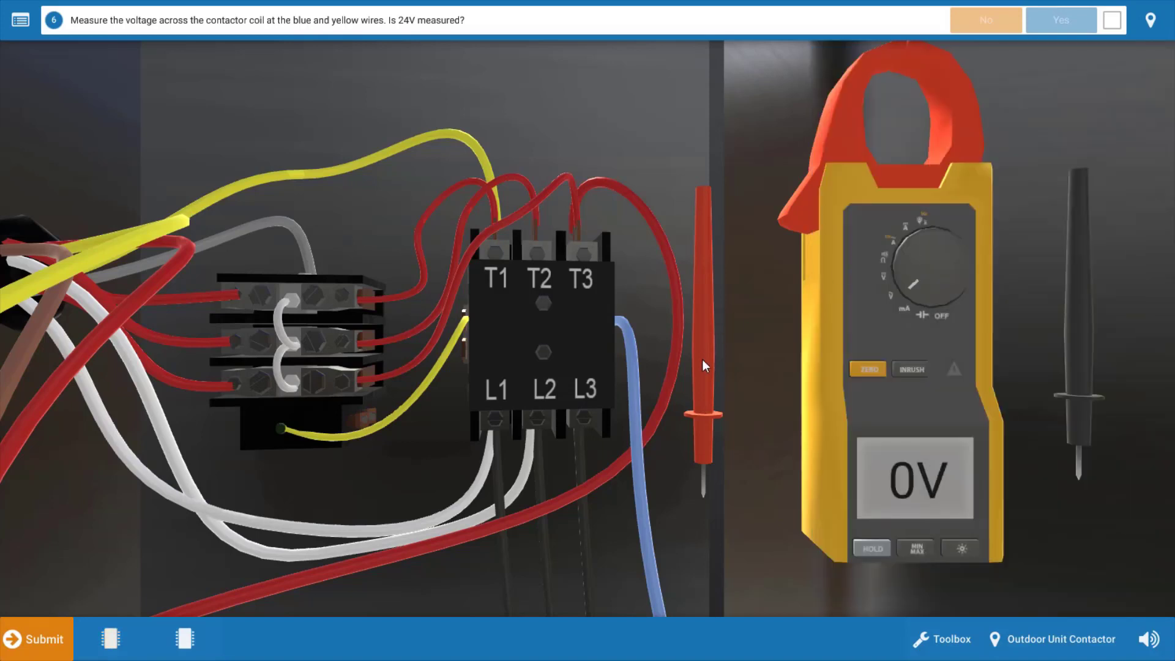
left_click(703, 413)
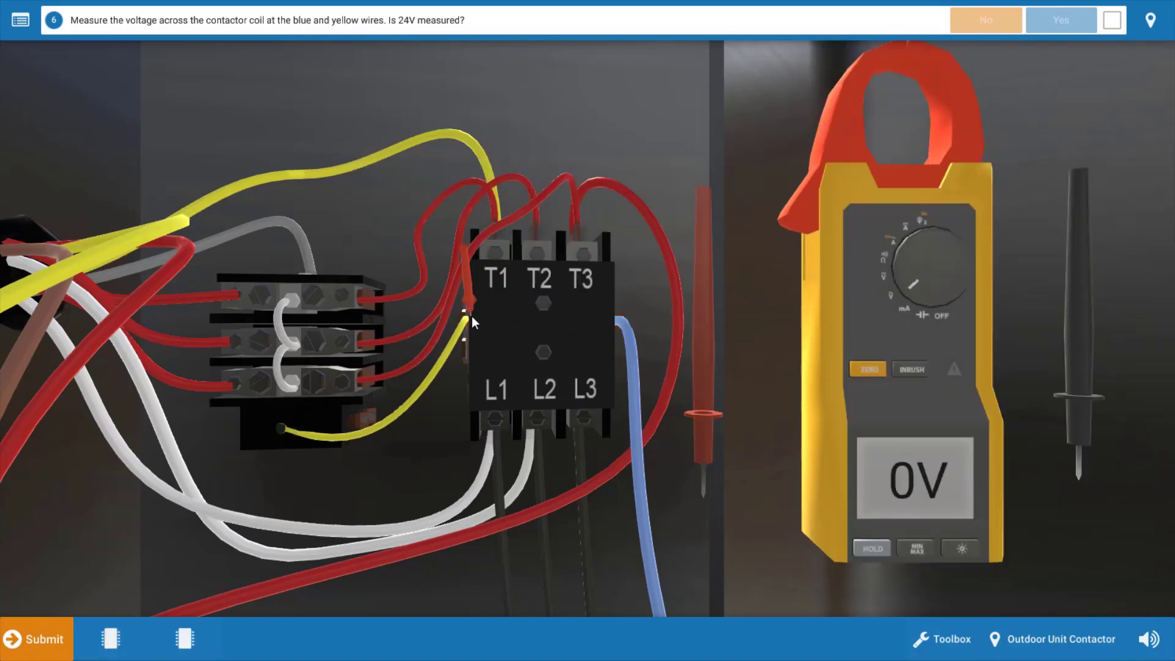
left_click(462, 320)
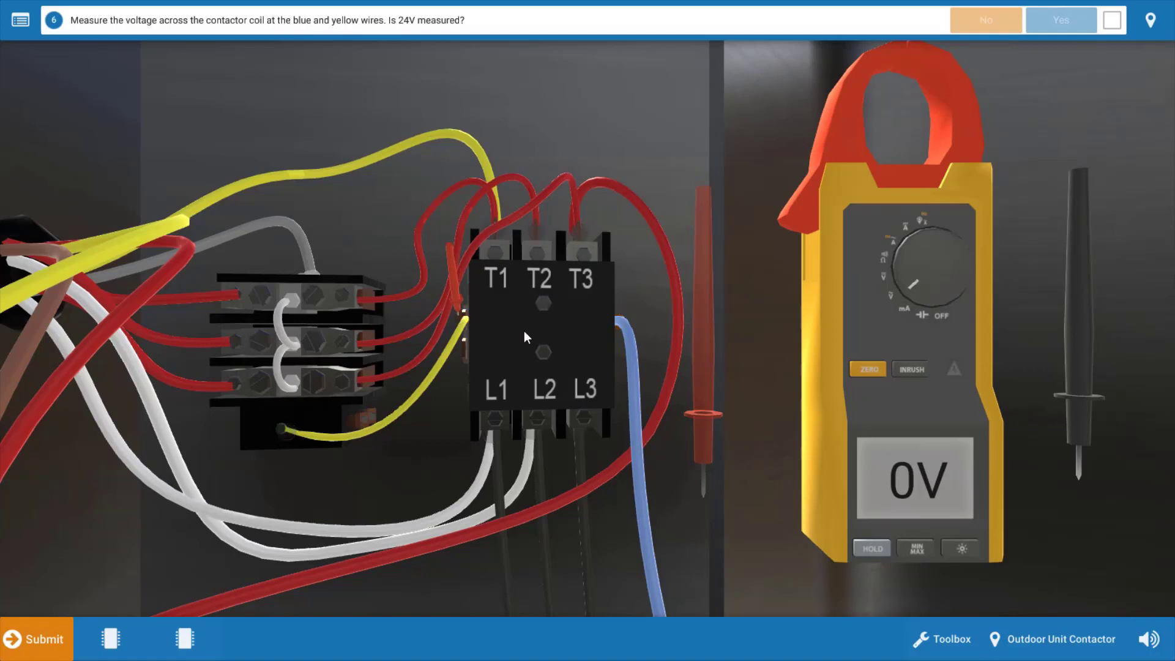
left_click(1076, 424)
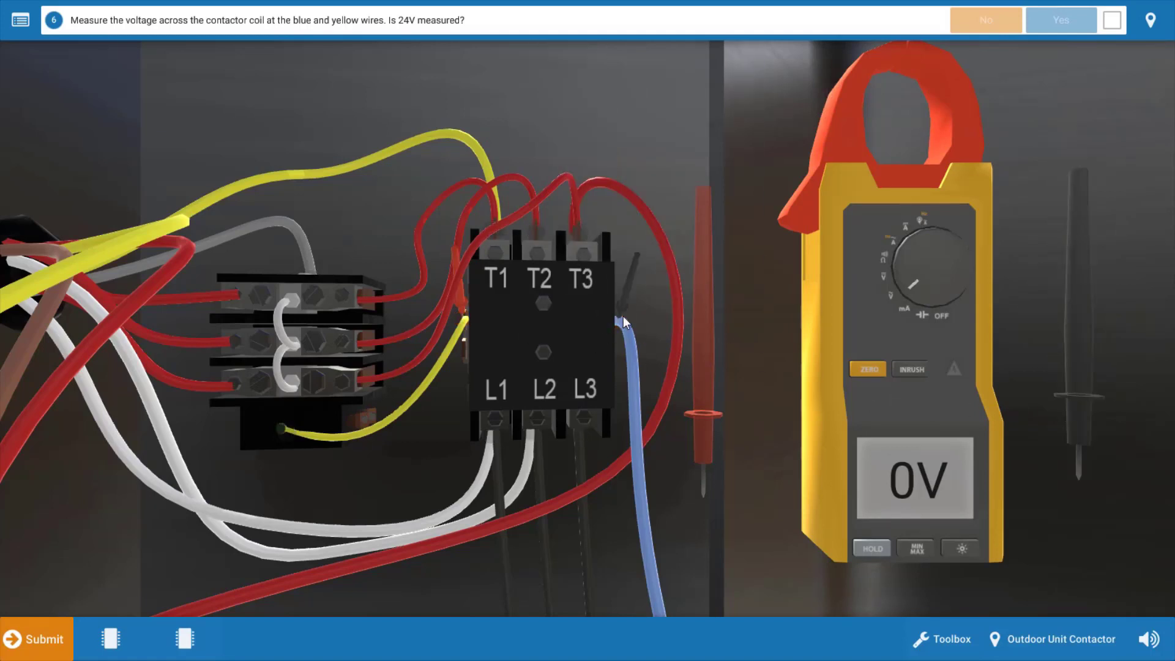
left_click(628, 313)
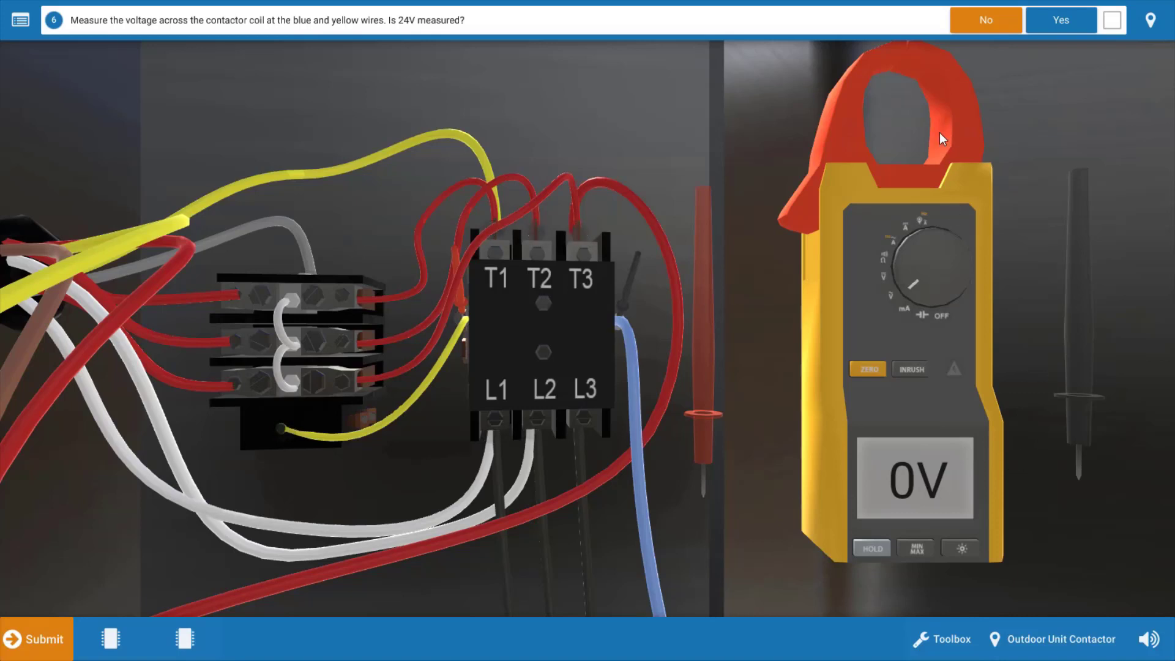
left_click(1001, 21)
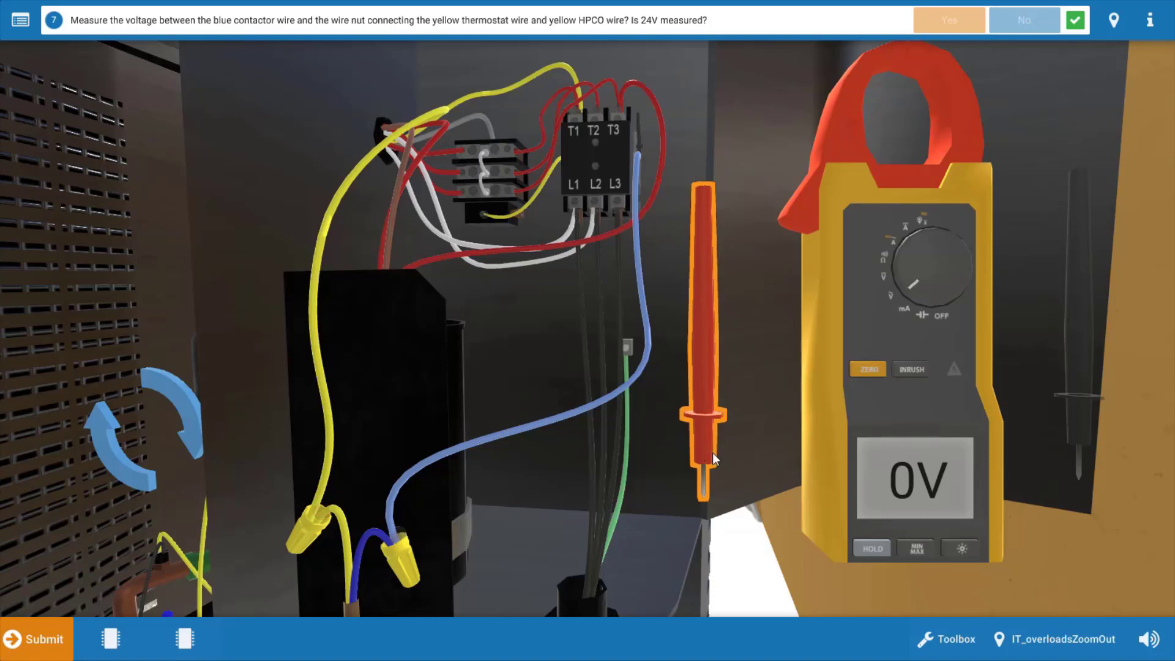
- Move the red probe to the yellow wire nut (24V) and locate the HPCO/LPCO junction on the schematic
left_click_drag(706, 453, 322, 519)
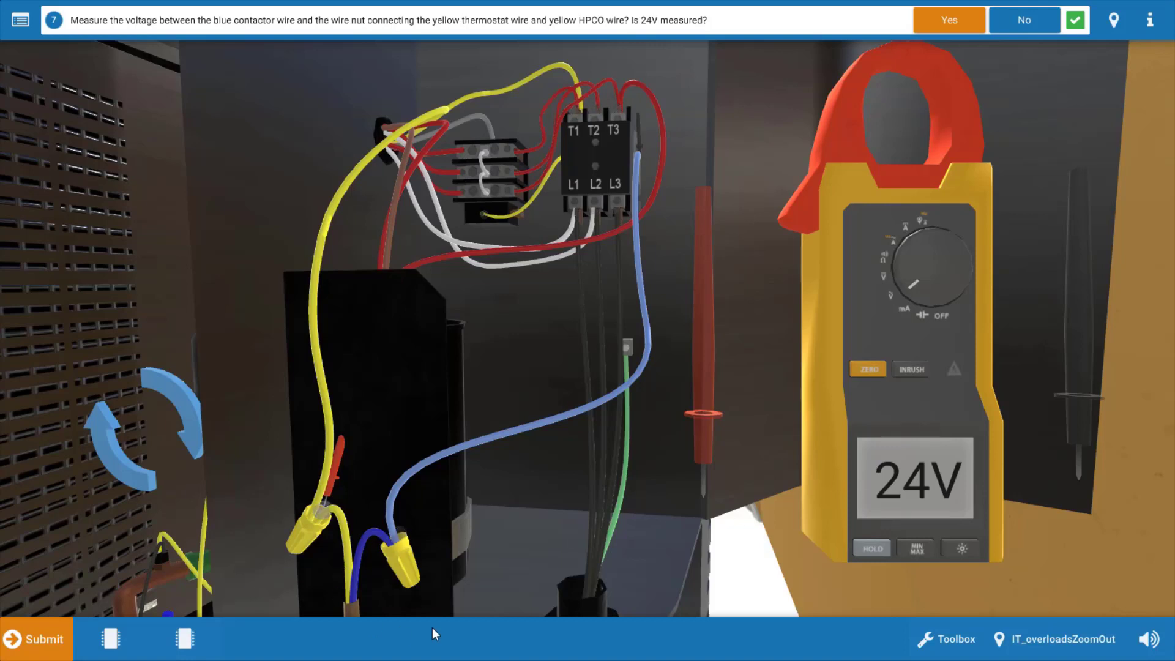
left_click(113, 647)
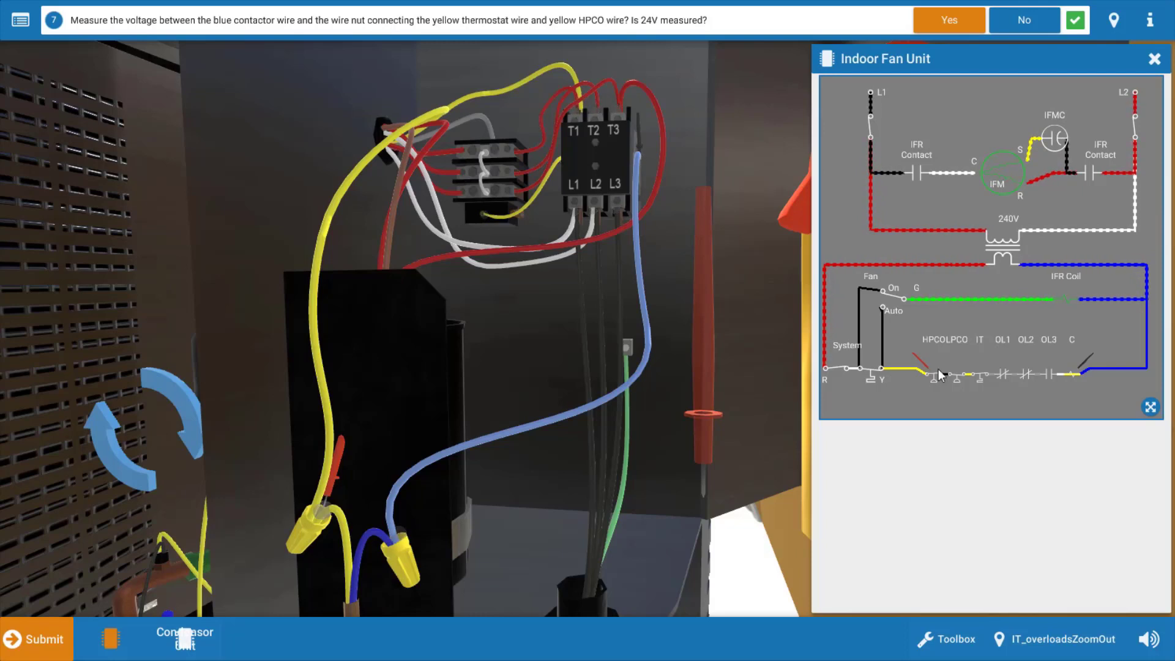
left_click(941, 372)
left_click(1155, 59)
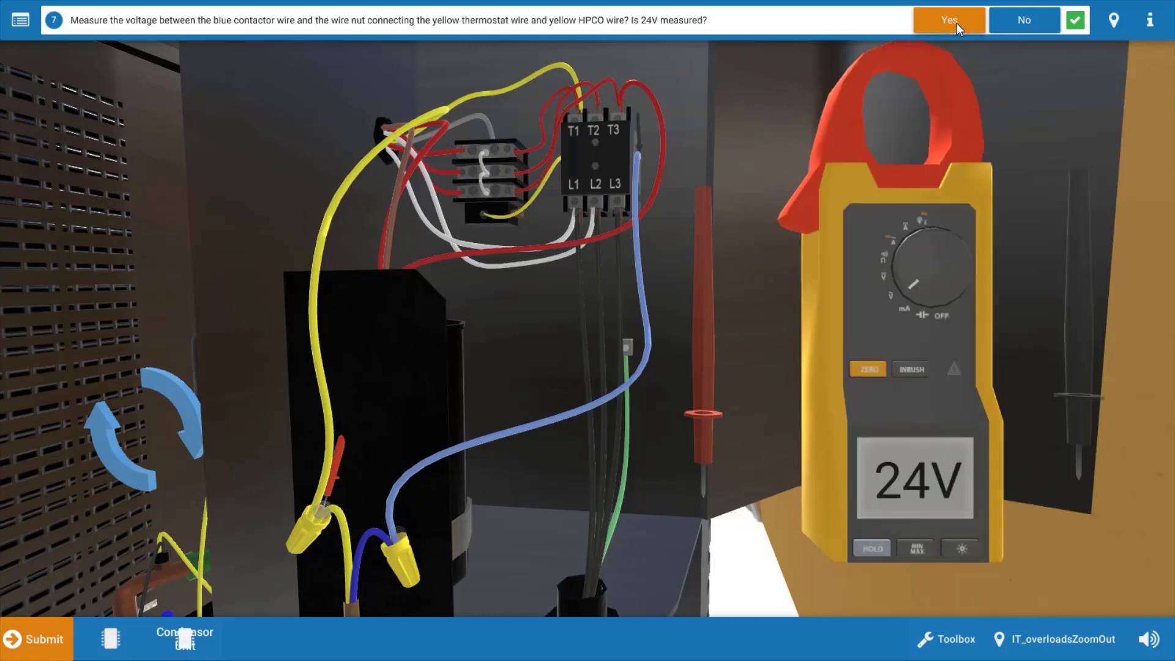
- Answer Yes for 24V, probe the LPCO–HPCO wire nut, answer Yes, and remove the terminal box cover
left_click(956, 23)
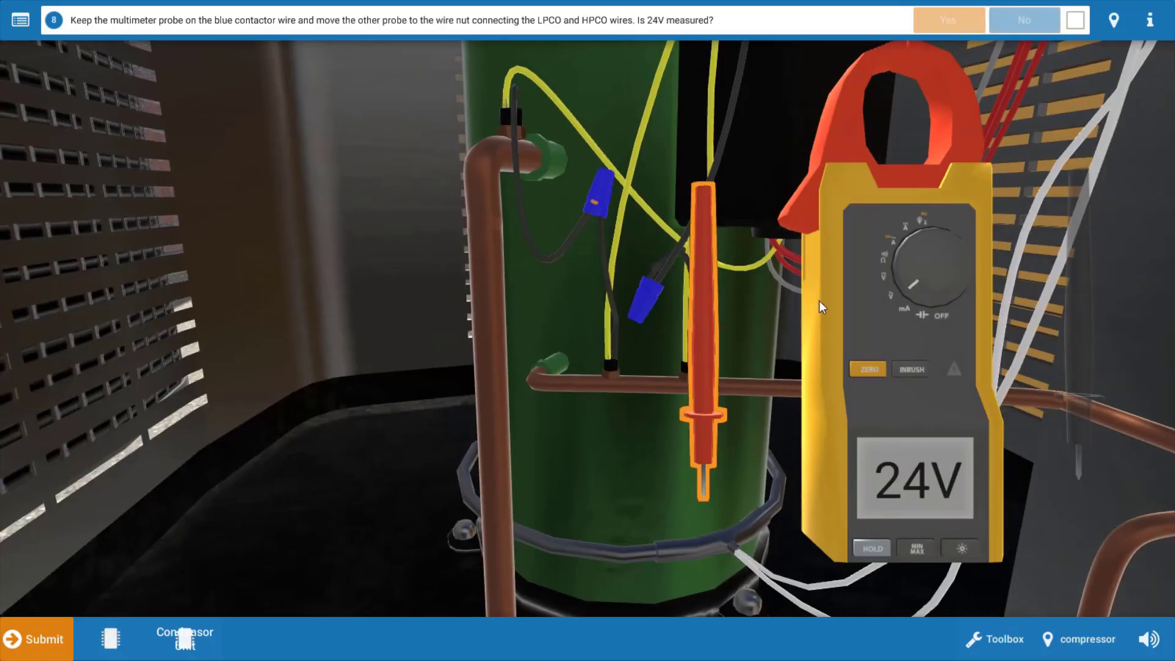
left_click(698, 445)
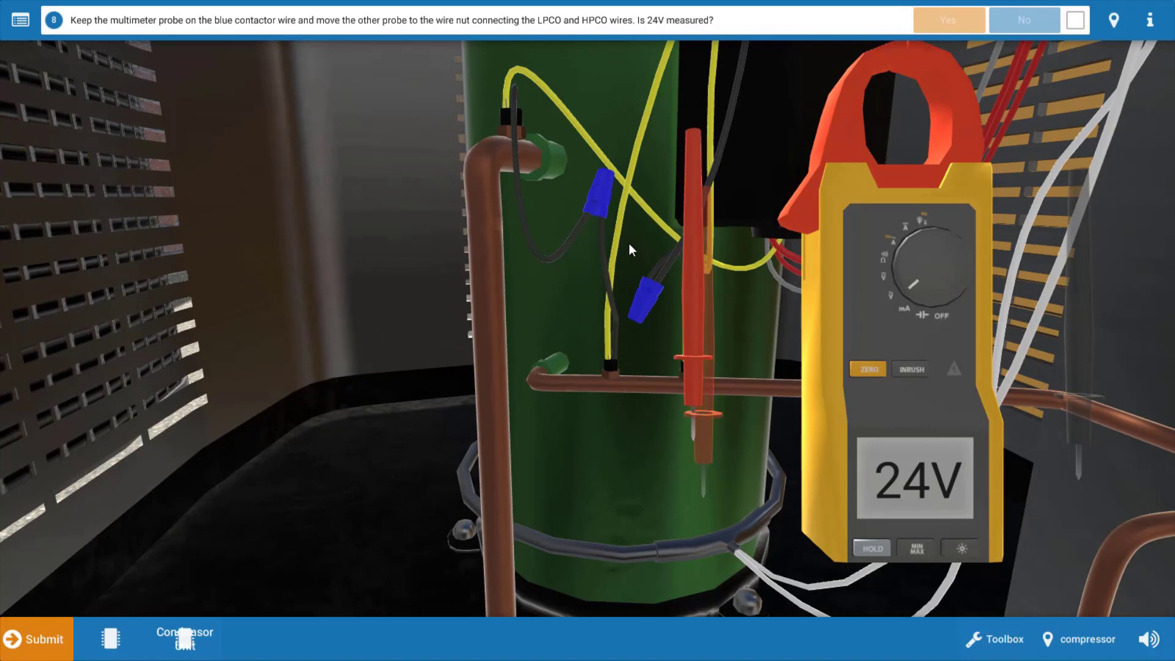
left_click(597, 202)
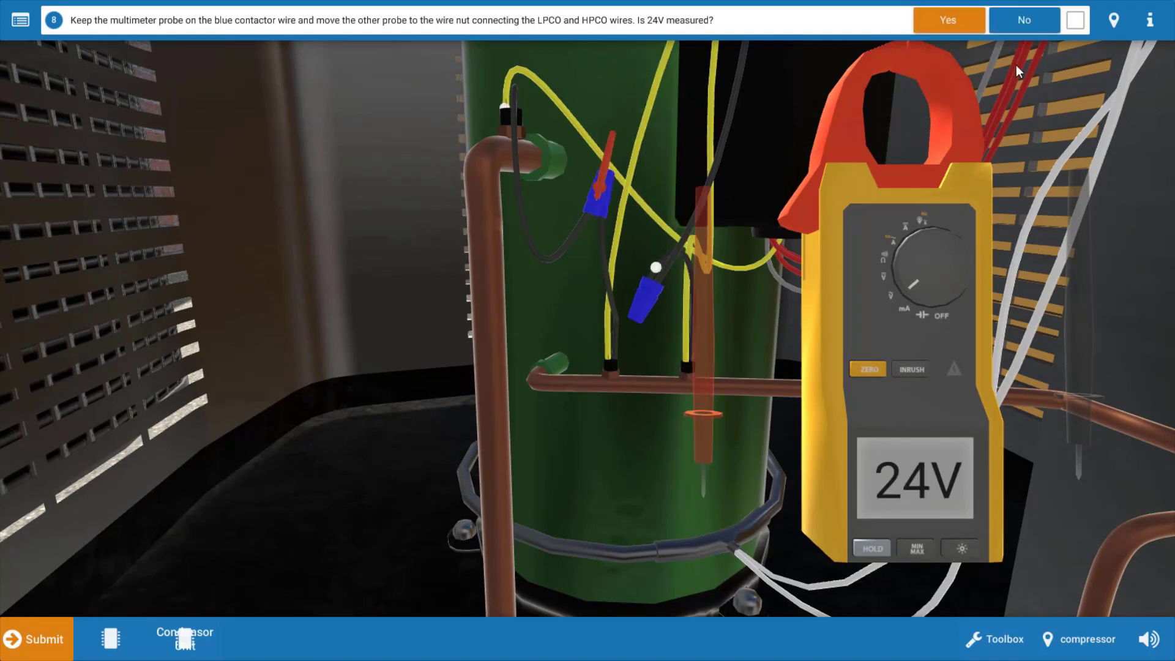
left_click(976, 29)
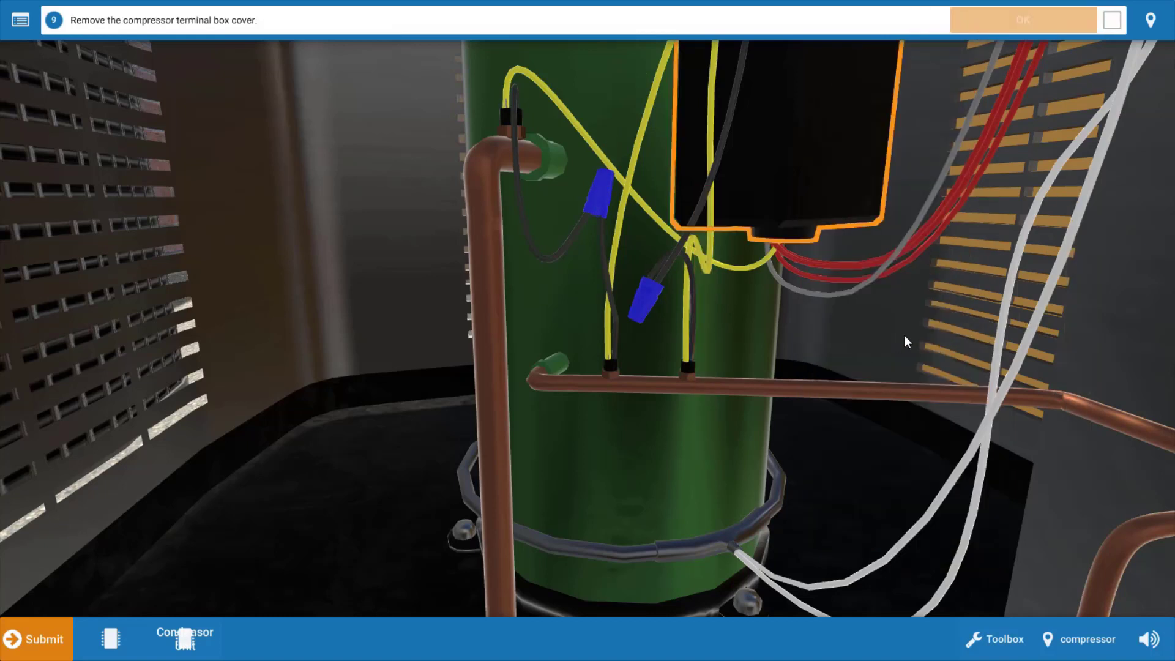
left_click(807, 192)
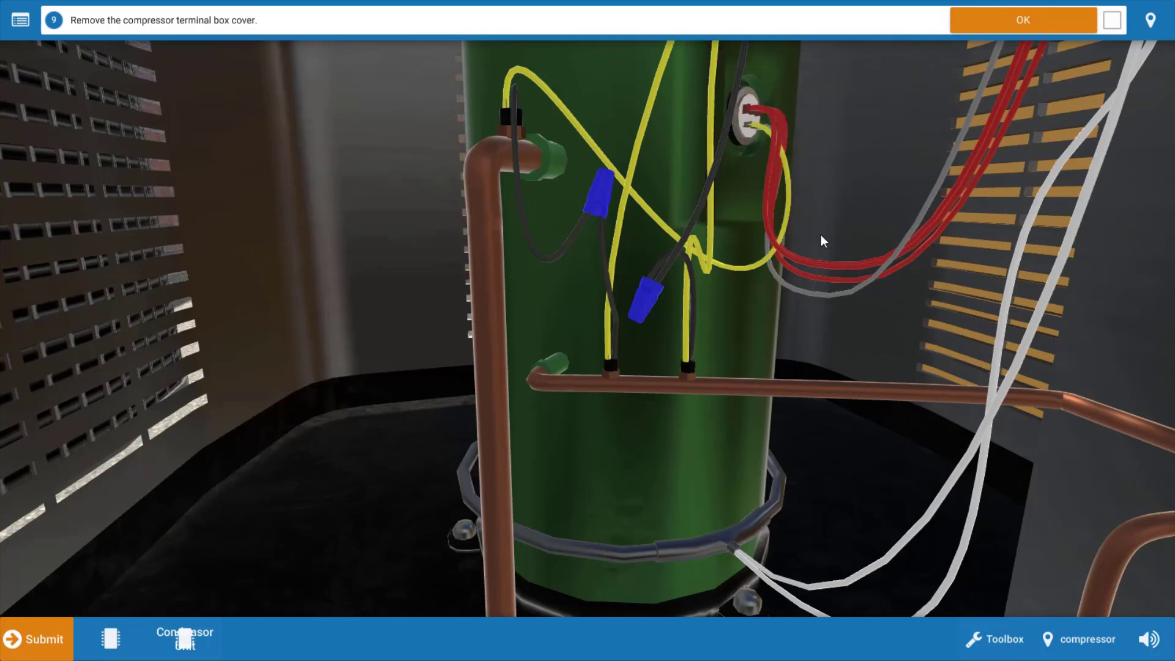
- Confirm the cover is off, touch the red probe to the compressor thermostat terminal, and check the schematic
left_click(1052, 18)
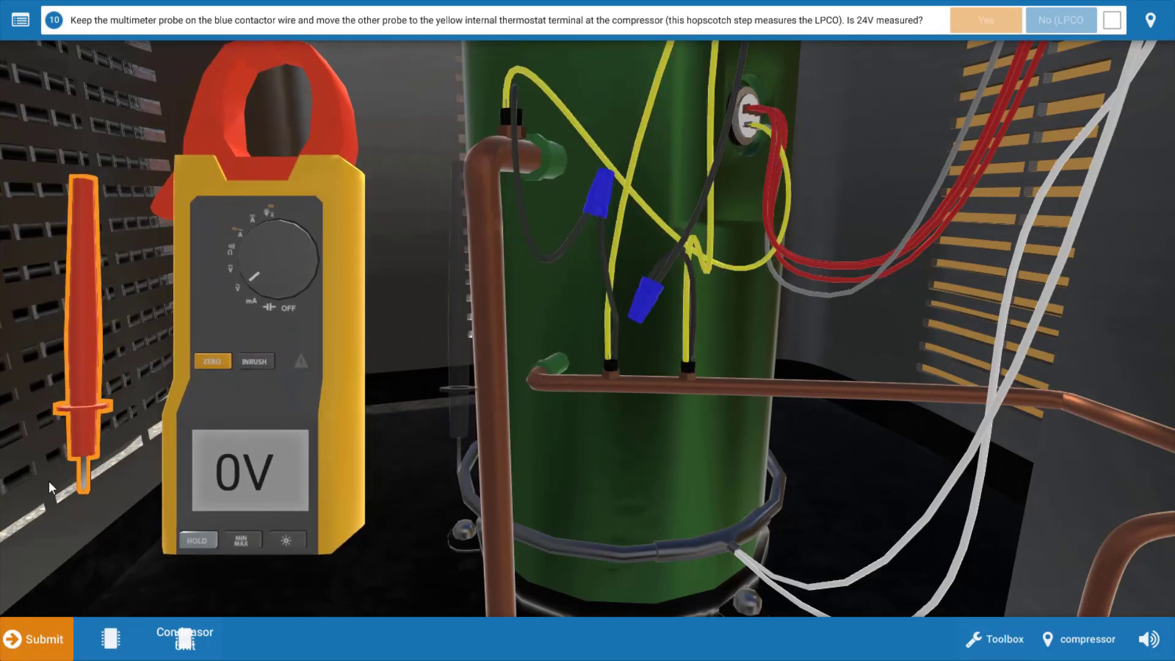
left_click_drag(78, 447, 756, 125)
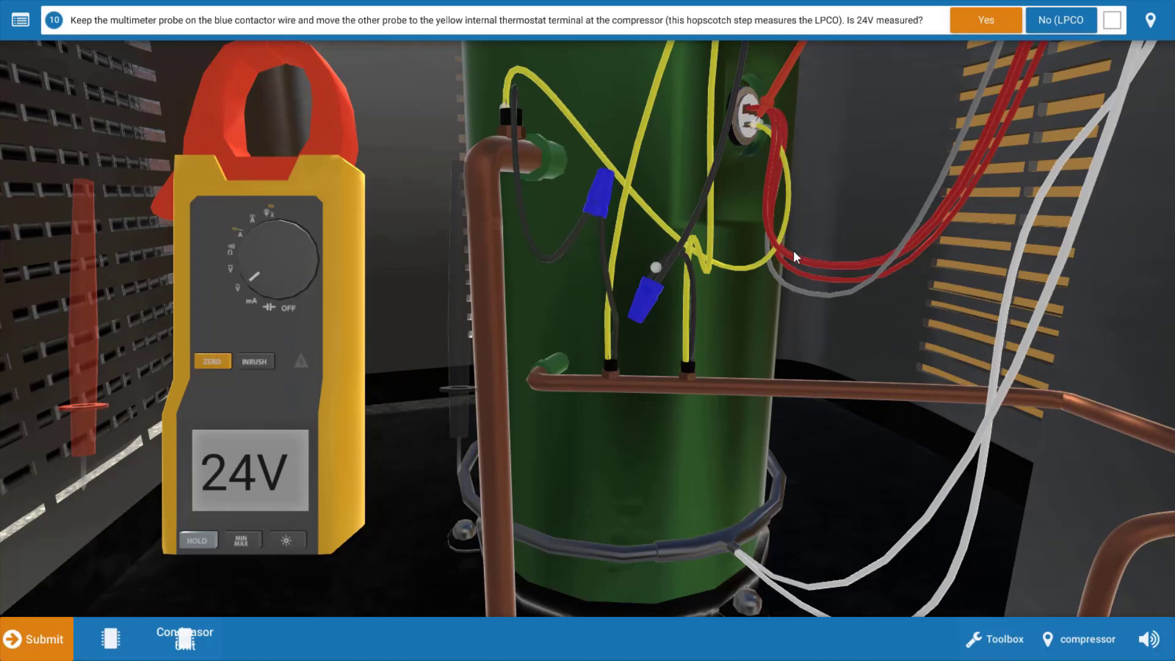
left_click(115, 643)
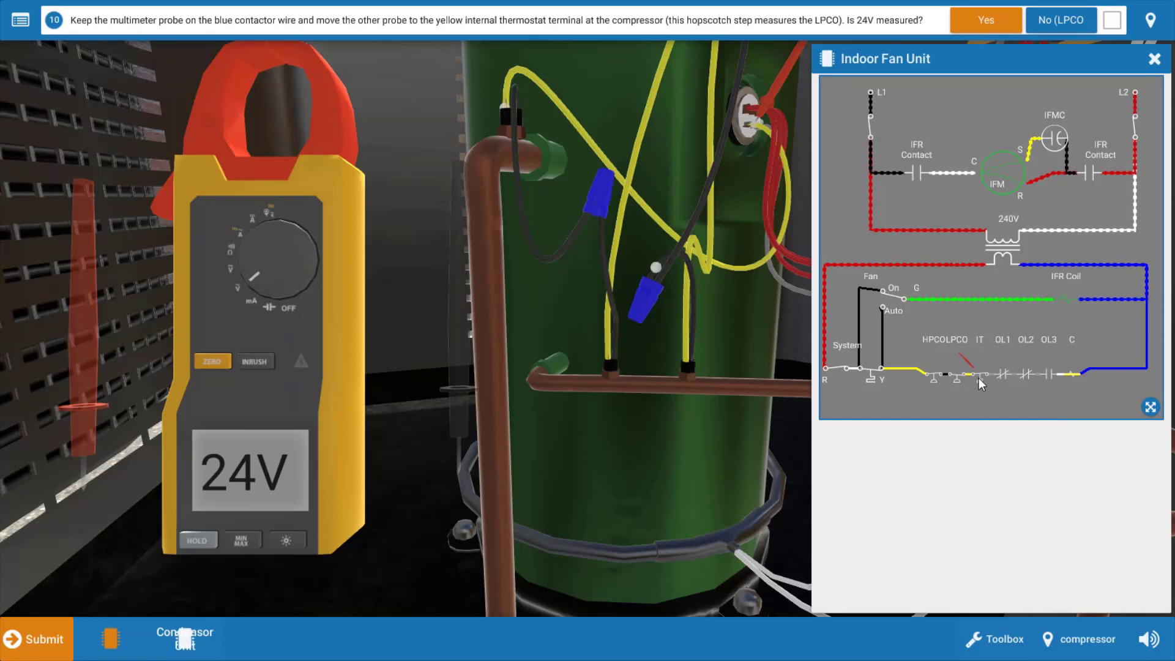
left_click(1154, 60)
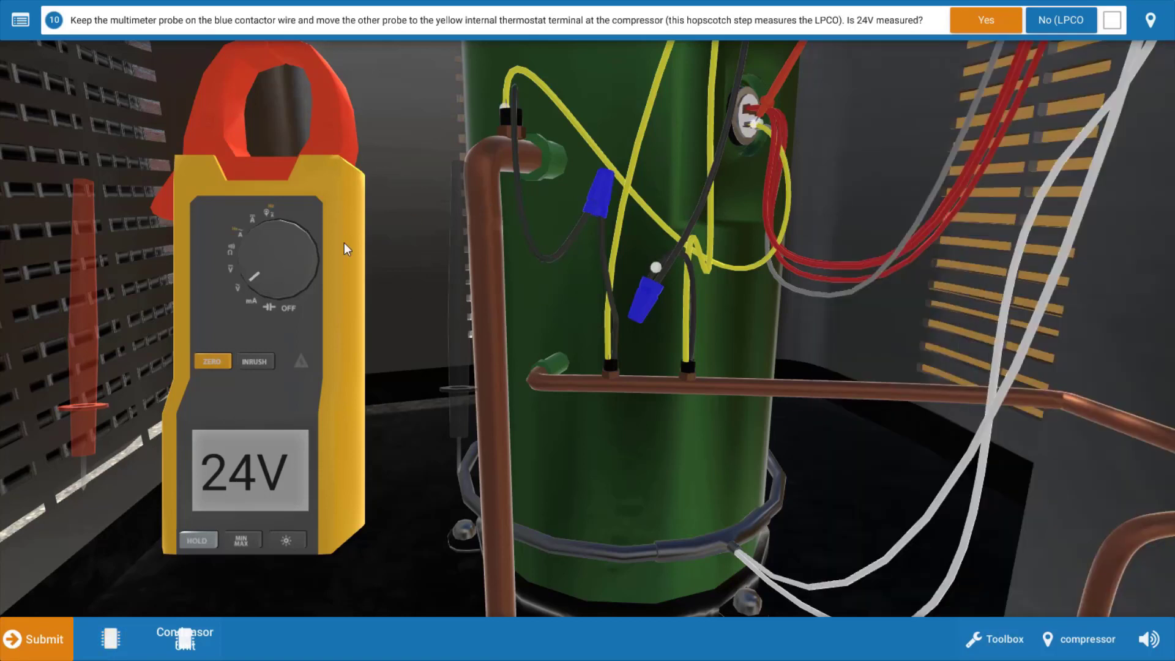
- Confirm 24V at the LPCO and 24VAC at the gray compressor terminal
left_click(991, 19)
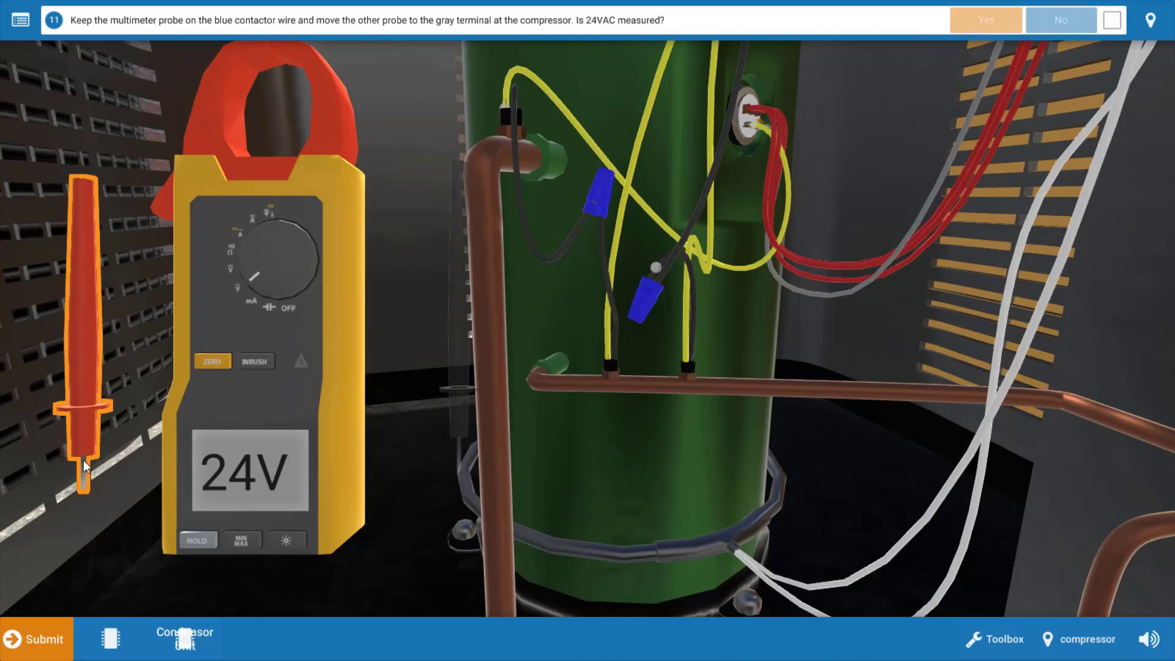
left_click(760, 120)
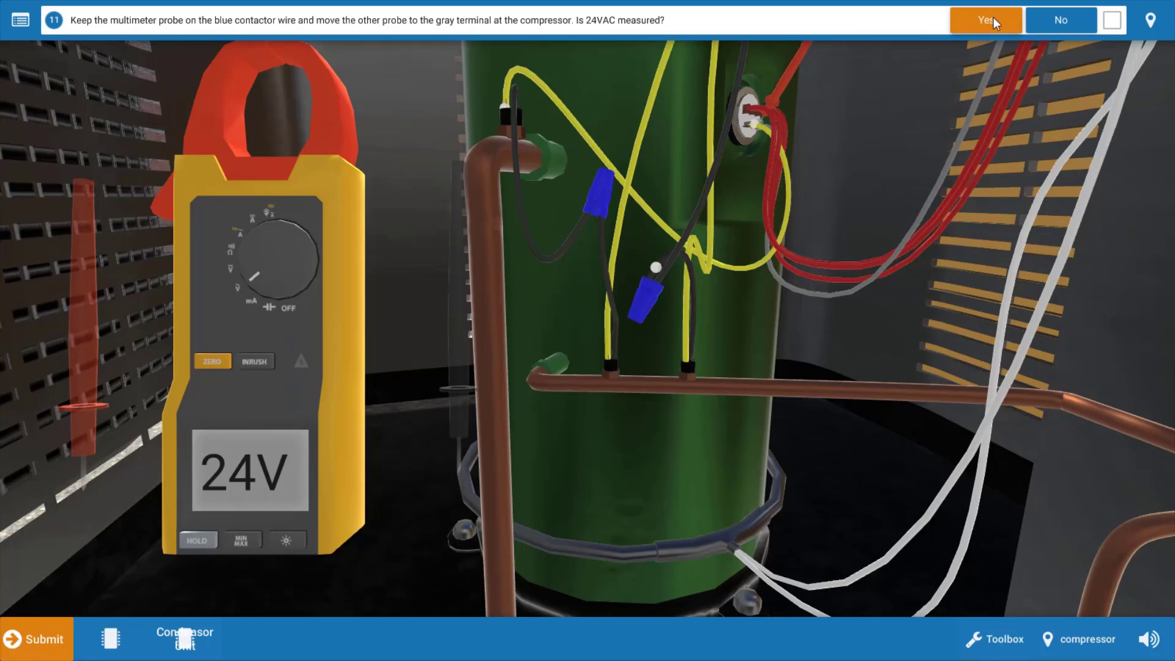
left_click(993, 18)
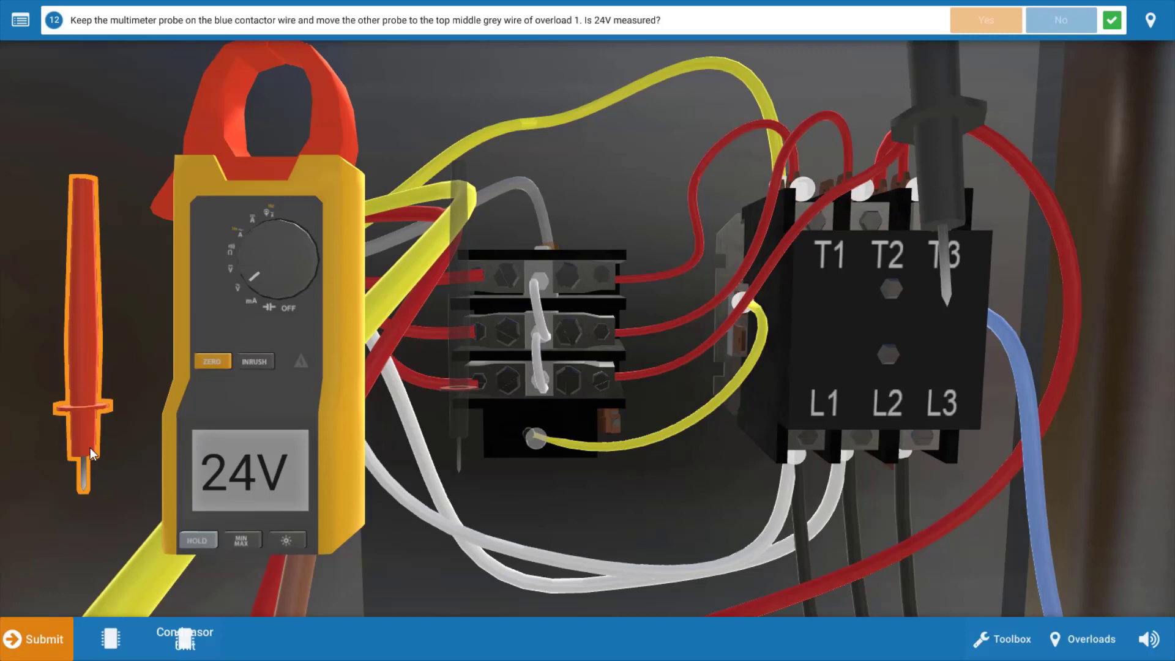
- Probe overload 1's top grey wire, then overload 3's bottom yellow wire, reading 0V
left_click_drag(206, 416, 550, 238)
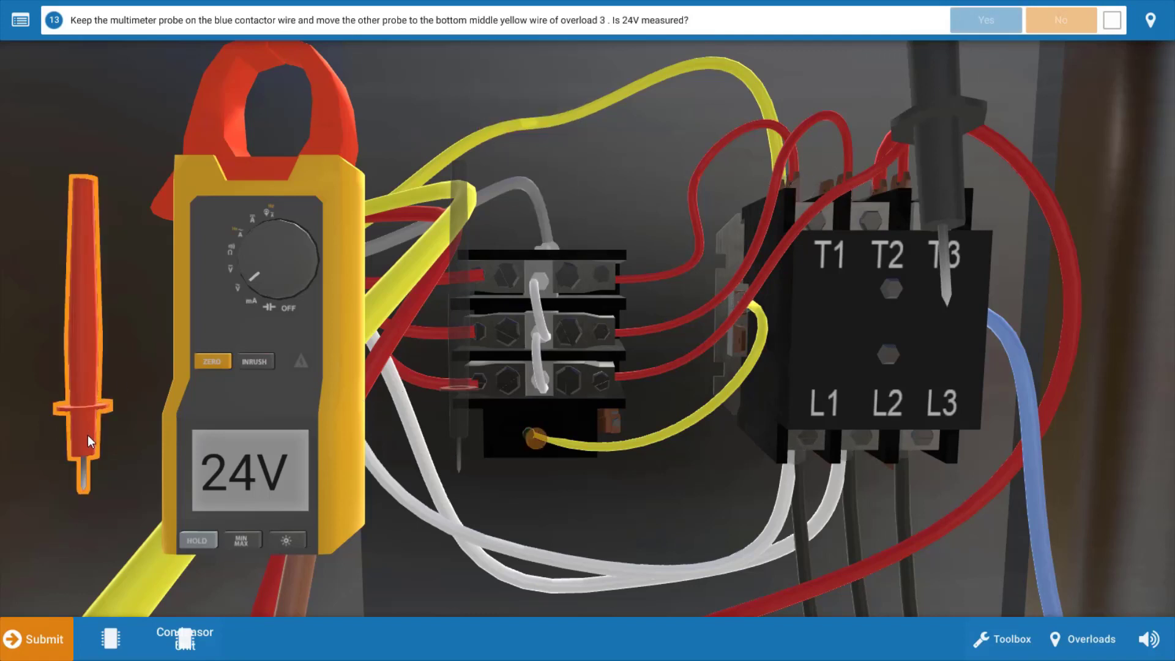
left_click(536, 432)
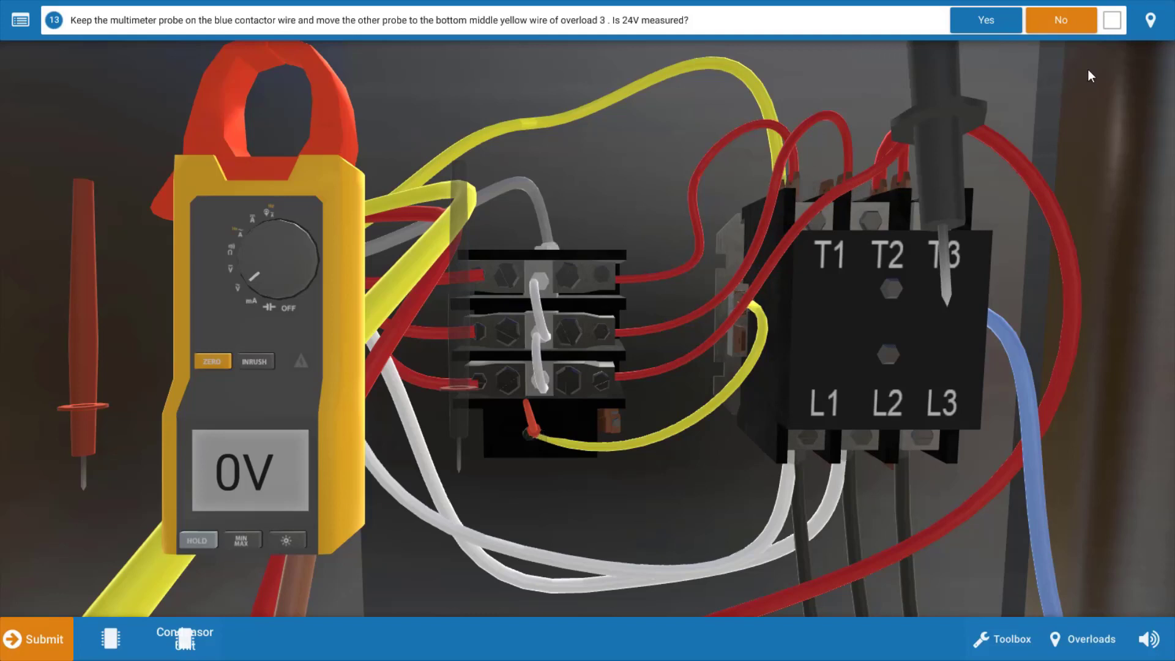
- Report no 24V at overload 3 and confirm 240V between contactor L1 and L2
left_click(1063, 22)
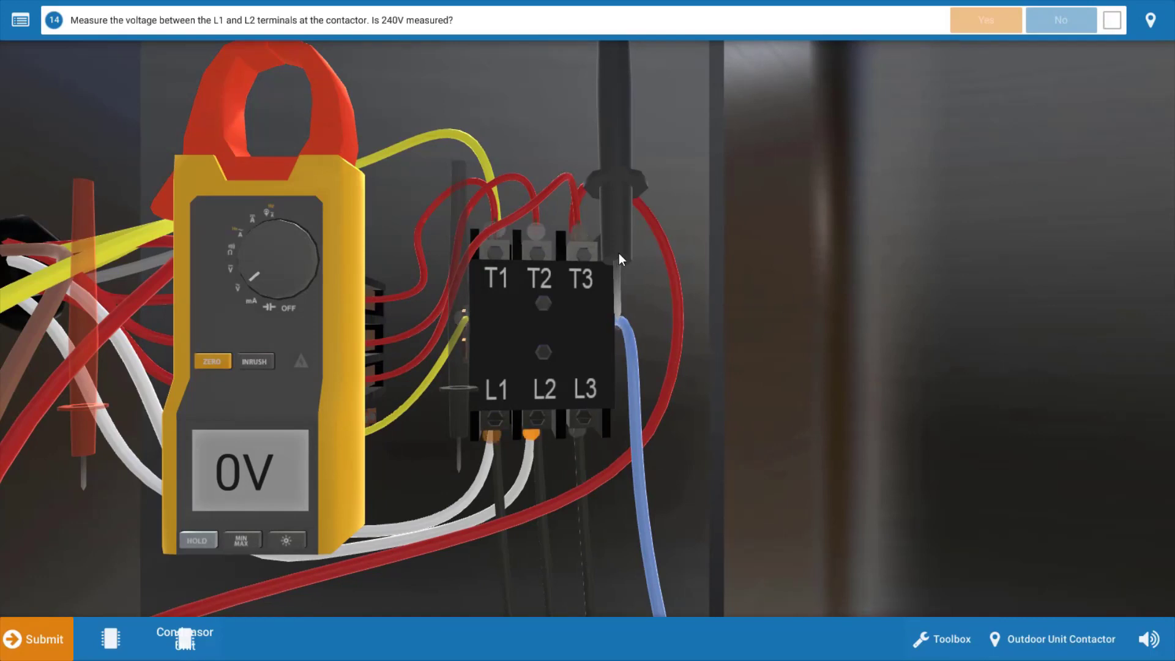
left_click_drag(619, 253, 482, 436)
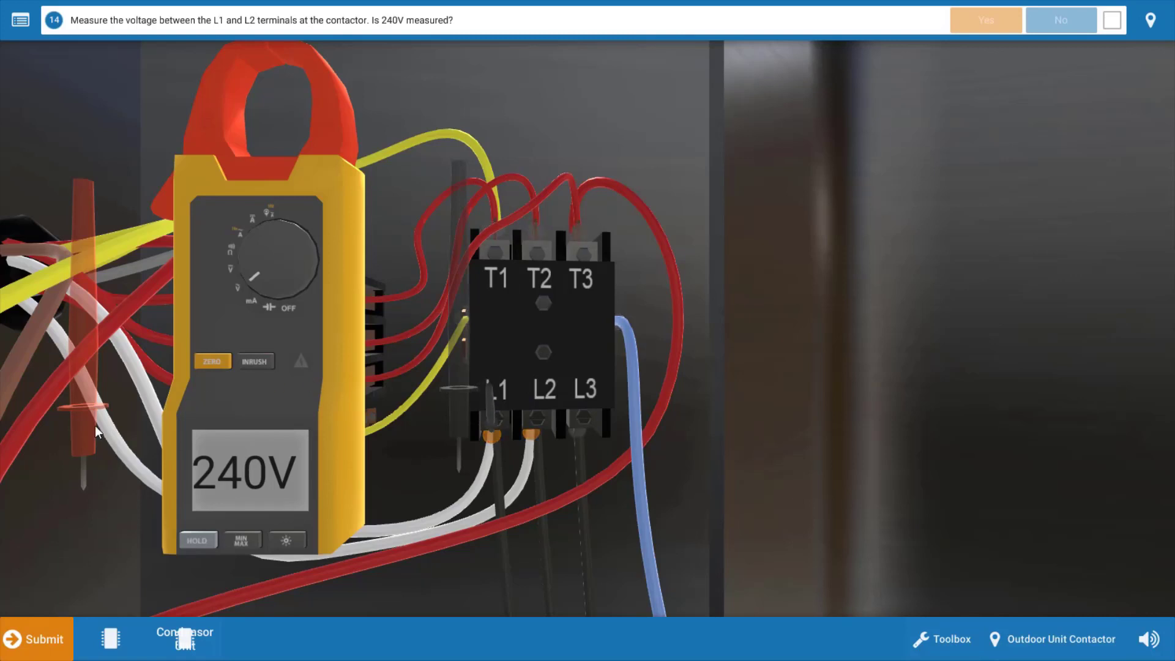
left_click_drag(66, 437, 530, 430)
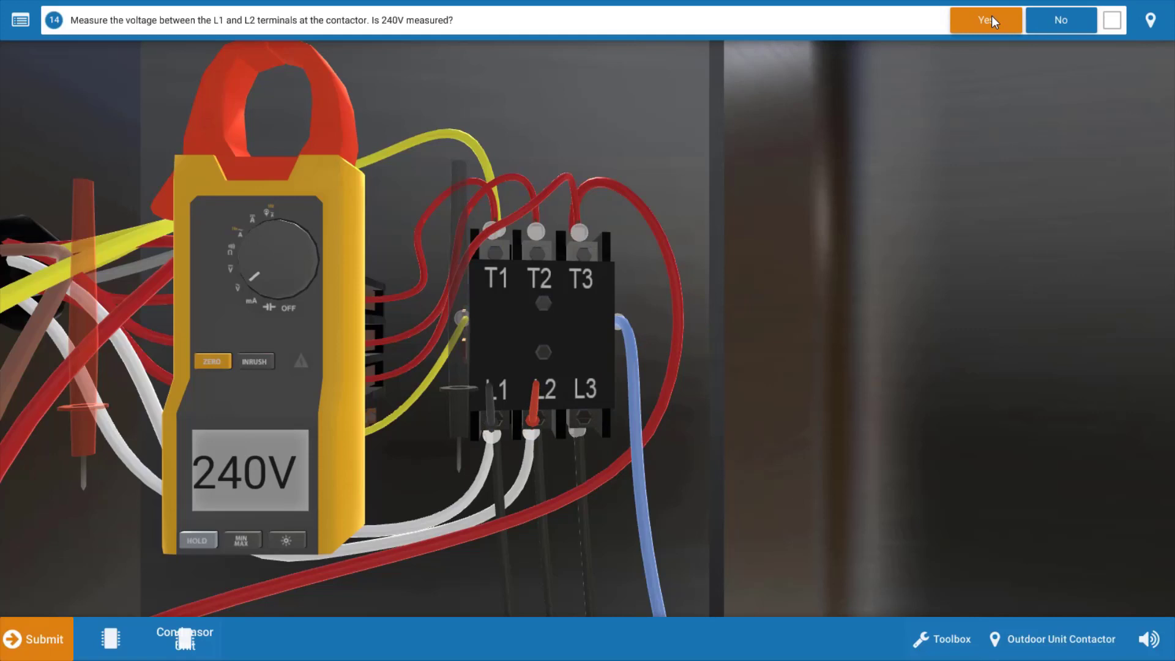
left_click(992, 16)
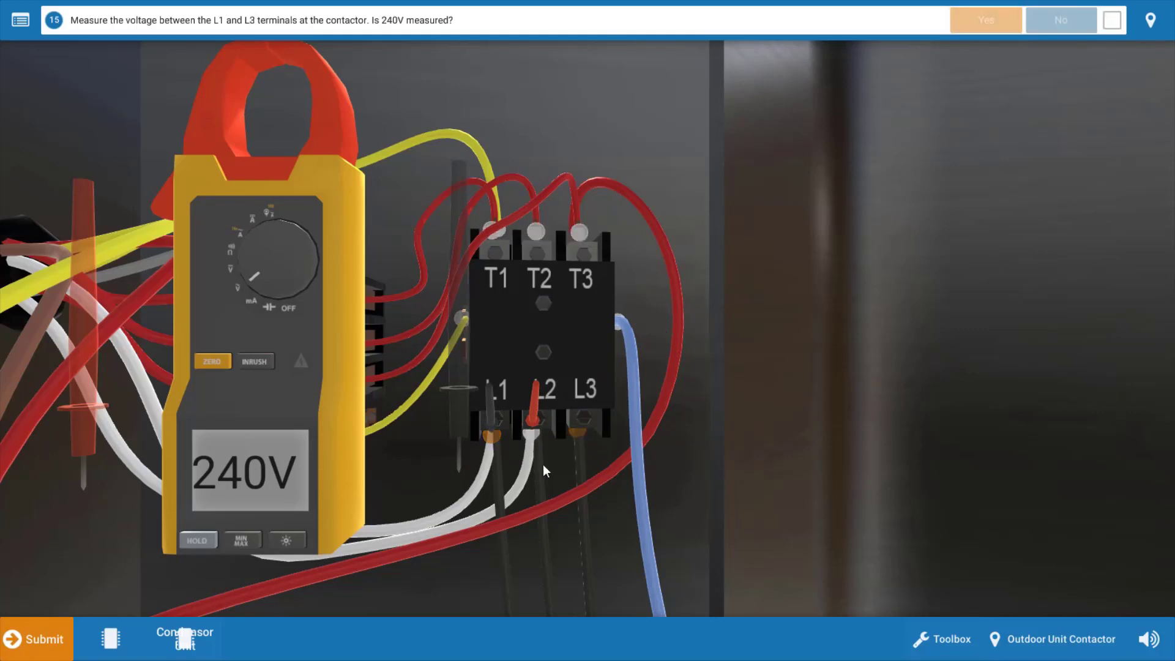
- Confirm 240V across contactor L1–L3 and L2–L3
left_click_drag(532, 429, 576, 429)
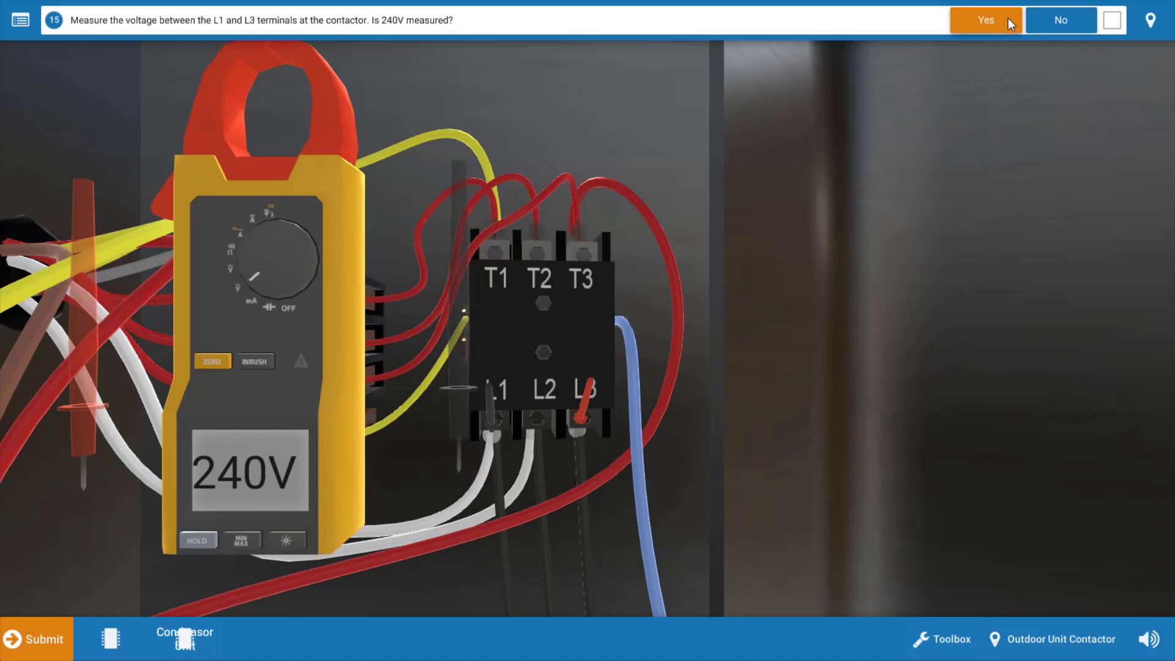
left_click(1009, 19)
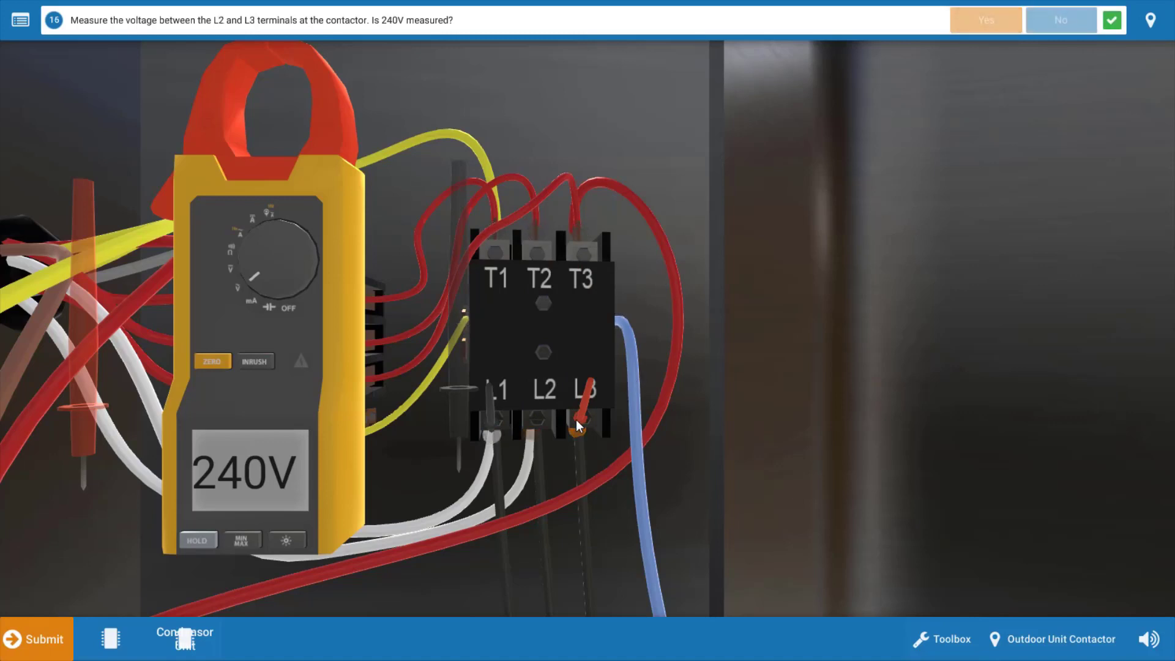
left_click_drag(576, 420, 542, 419)
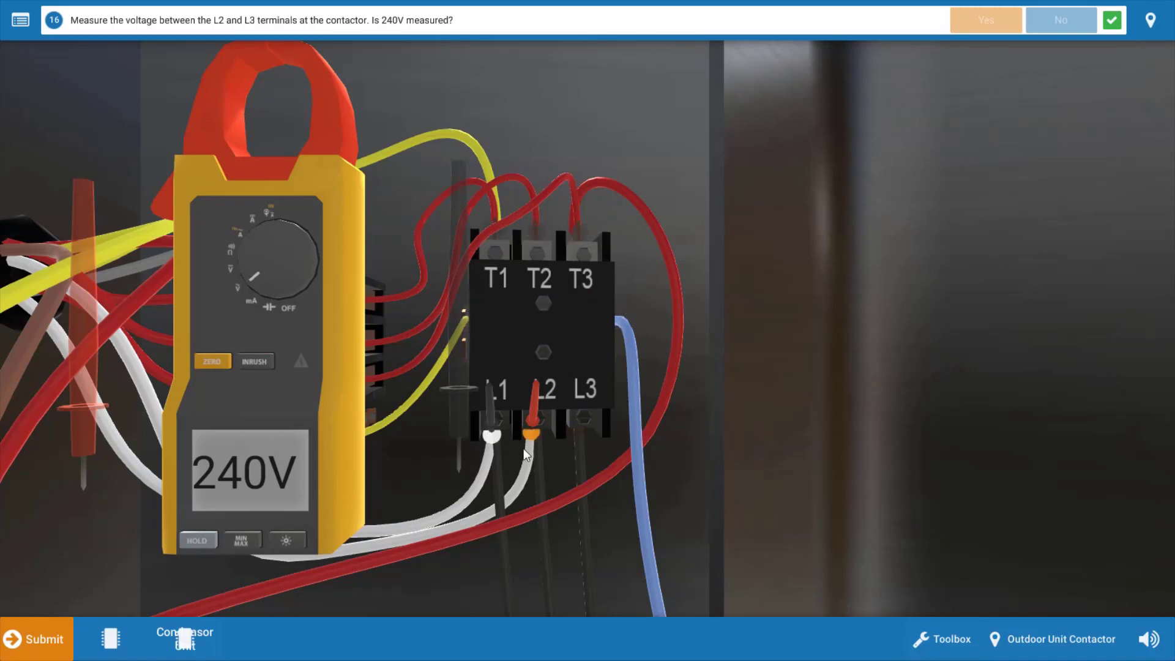
left_click_drag(516, 425, 582, 426)
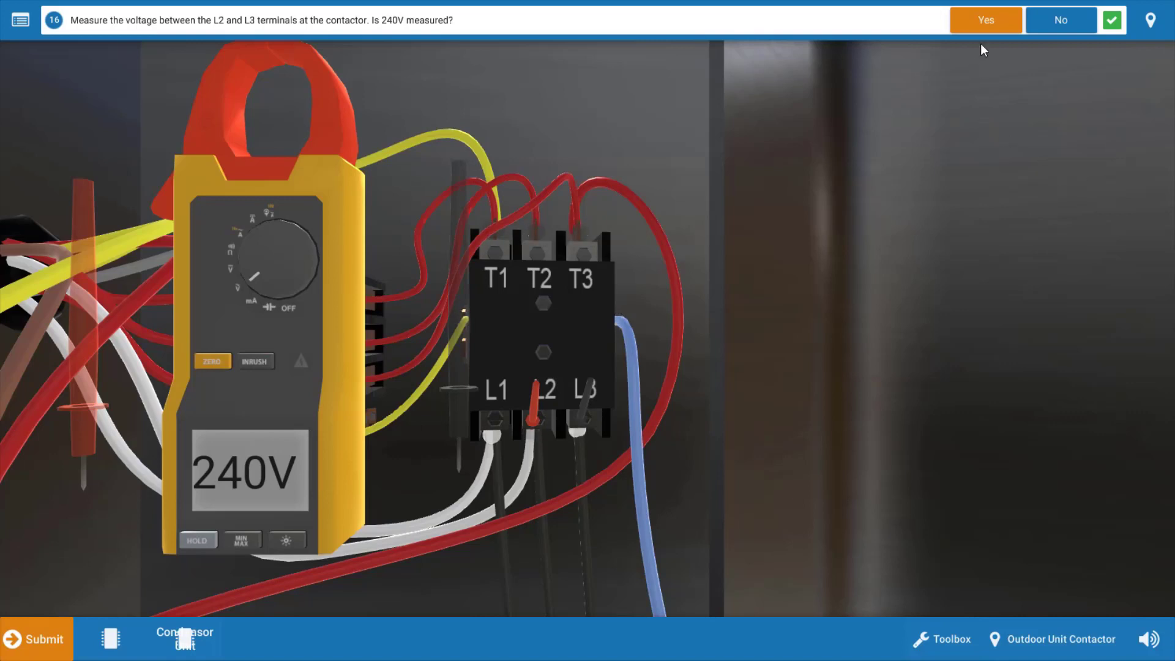
left_click(987, 19)
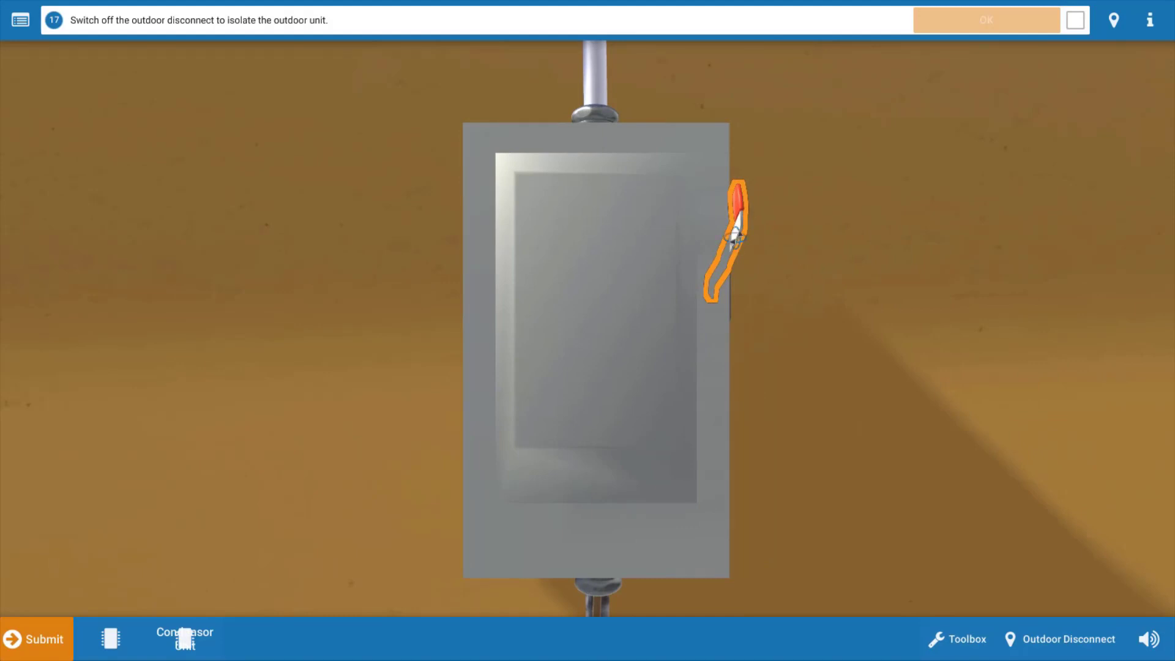
- Turn off the outdoor disconnect and probe the topmost overload heater terminals, which read OL
left_click(737, 242)
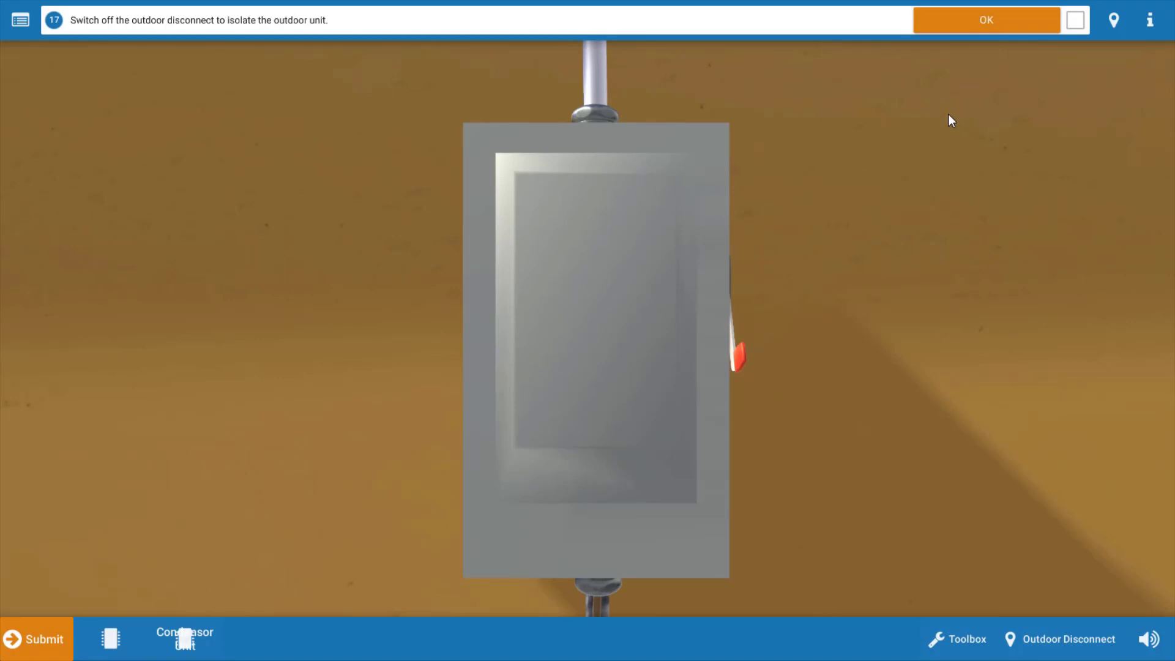
left_click(994, 20)
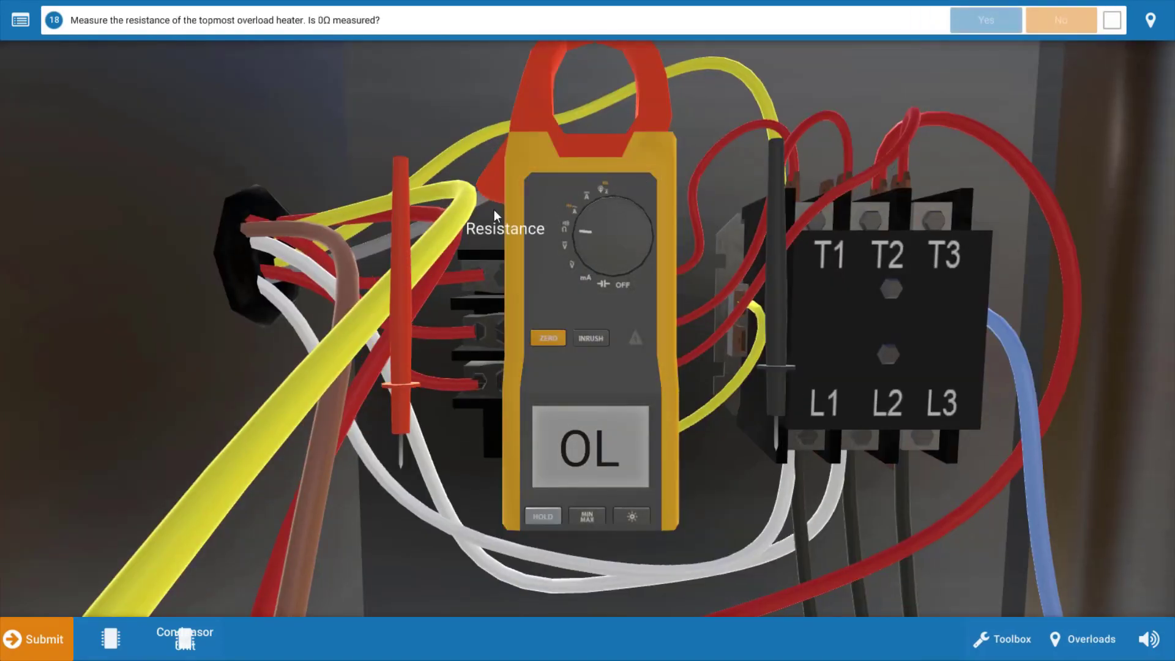
left_click(623, 304)
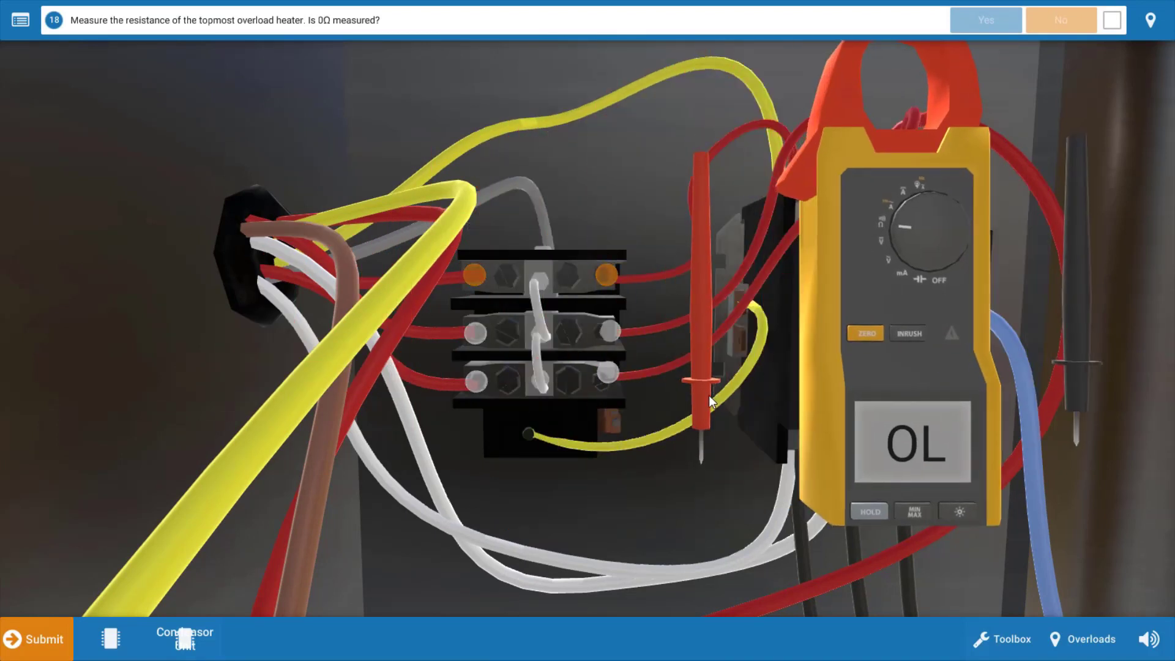
left_click_drag(700, 343, 475, 275)
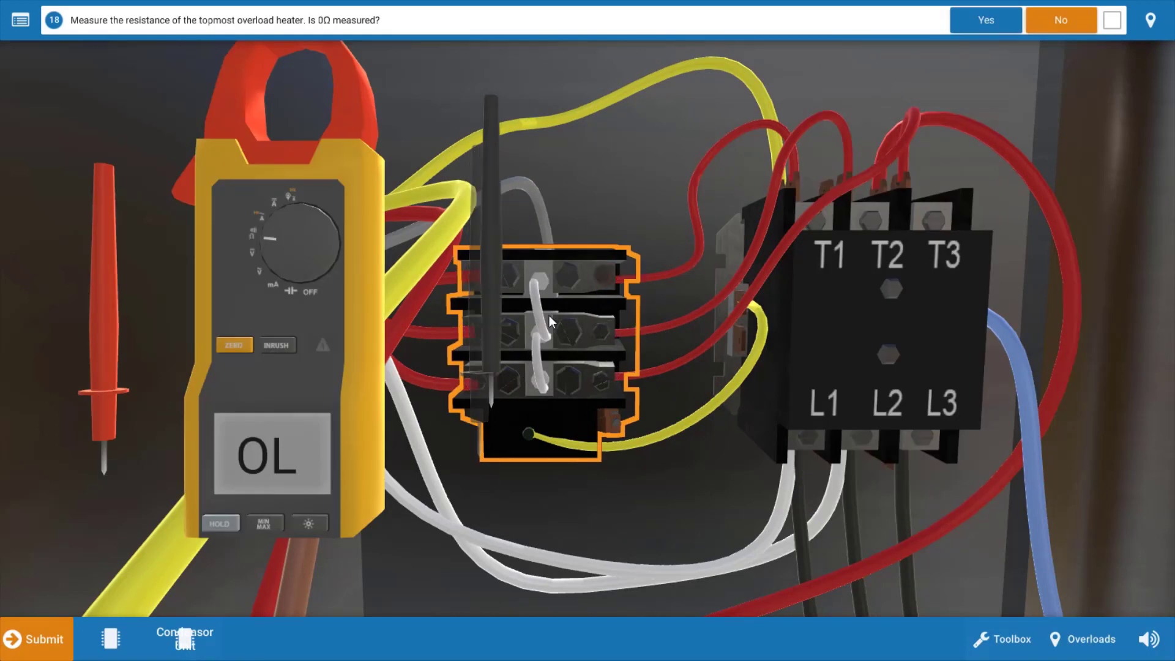
left_click(615, 268)
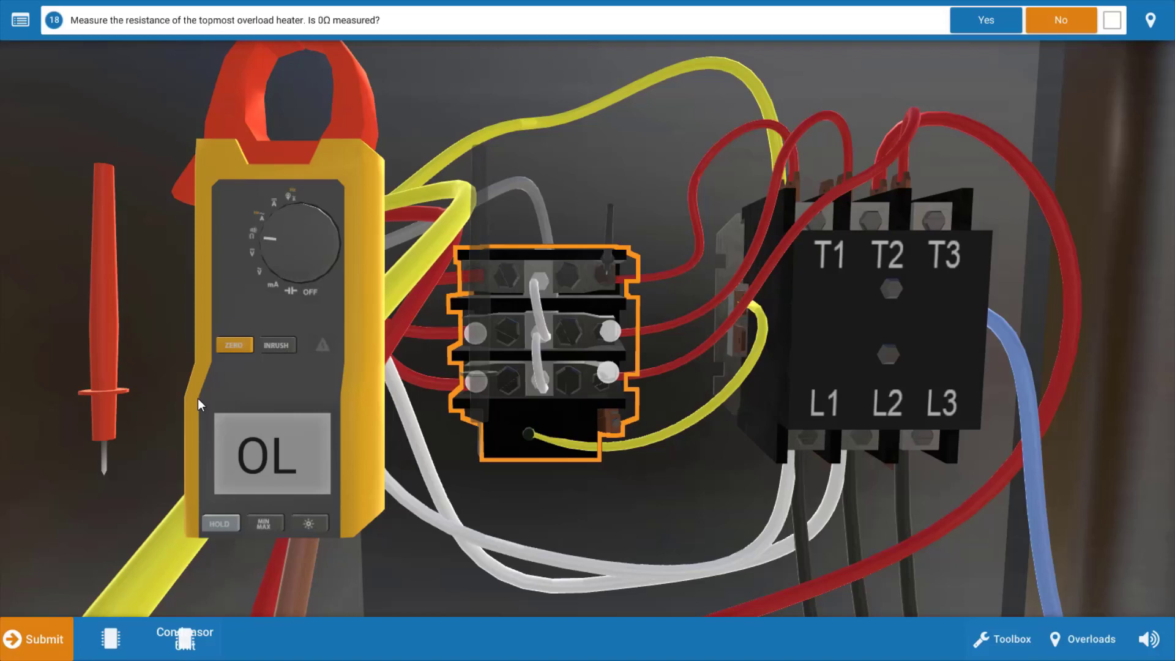
left_click(109, 429)
left_click(492, 264)
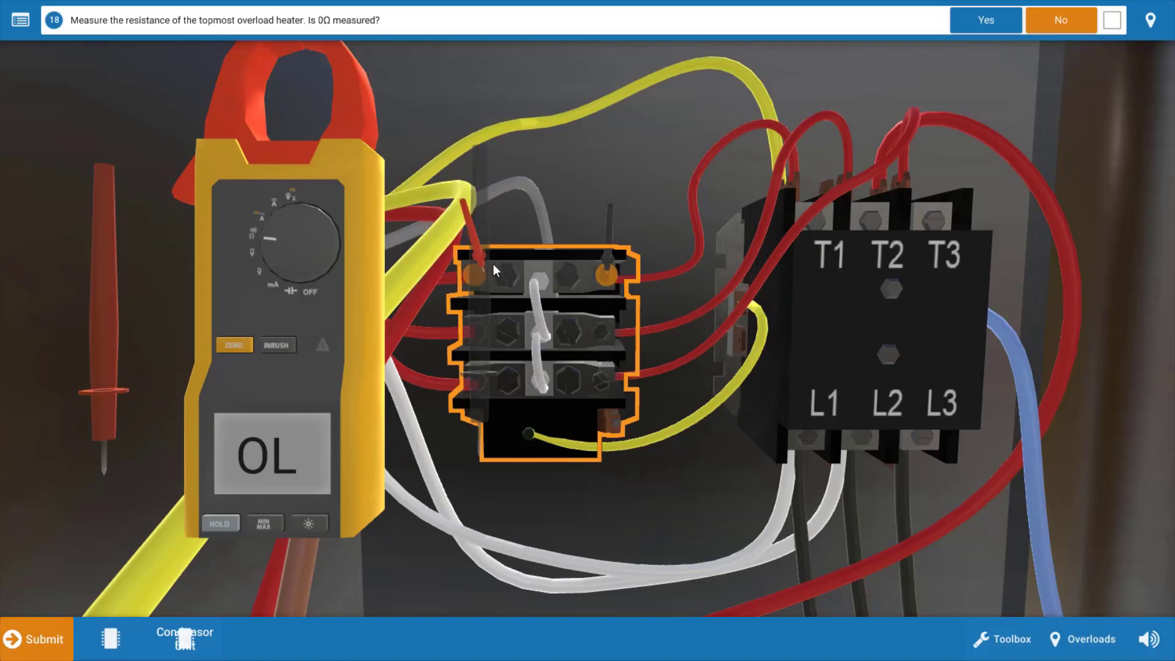
left_click(473, 270)
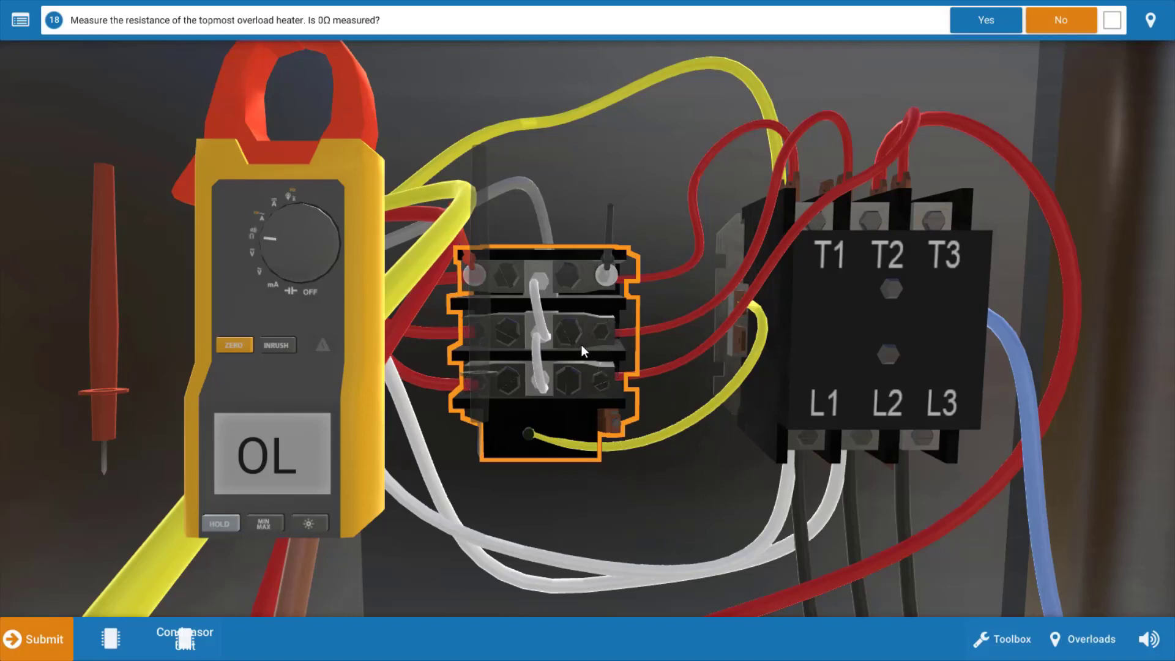
- Replace the open overload heater, confirm it now reads 0Ω, and acknowledge the fault
left_click(578, 319)
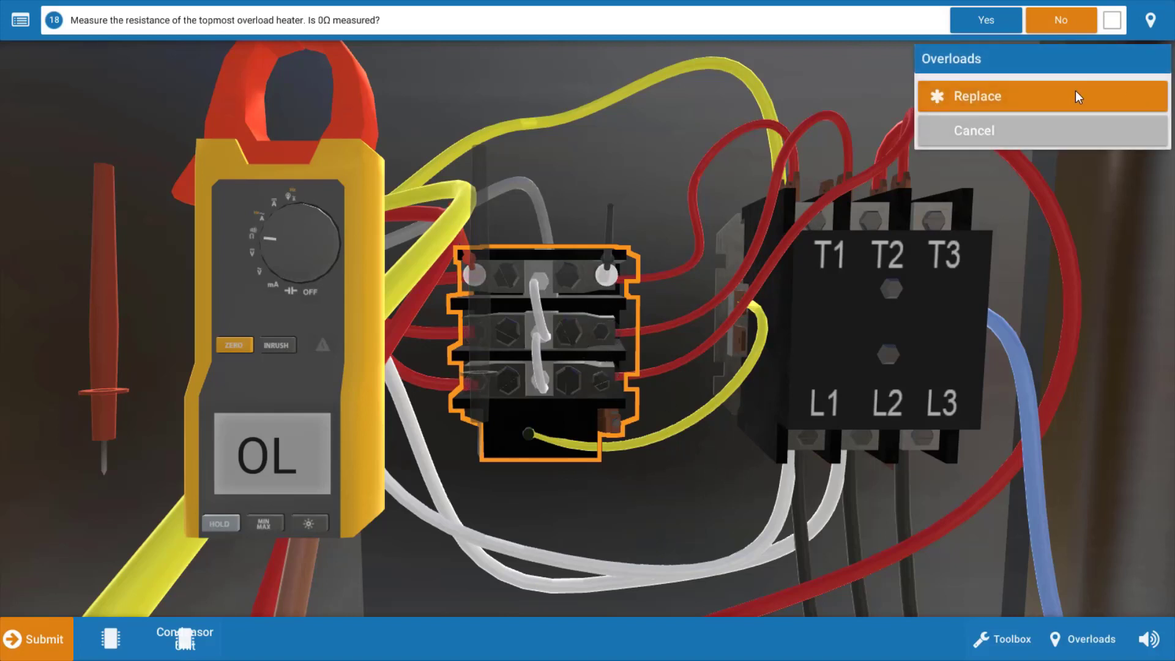
left_click(1051, 103)
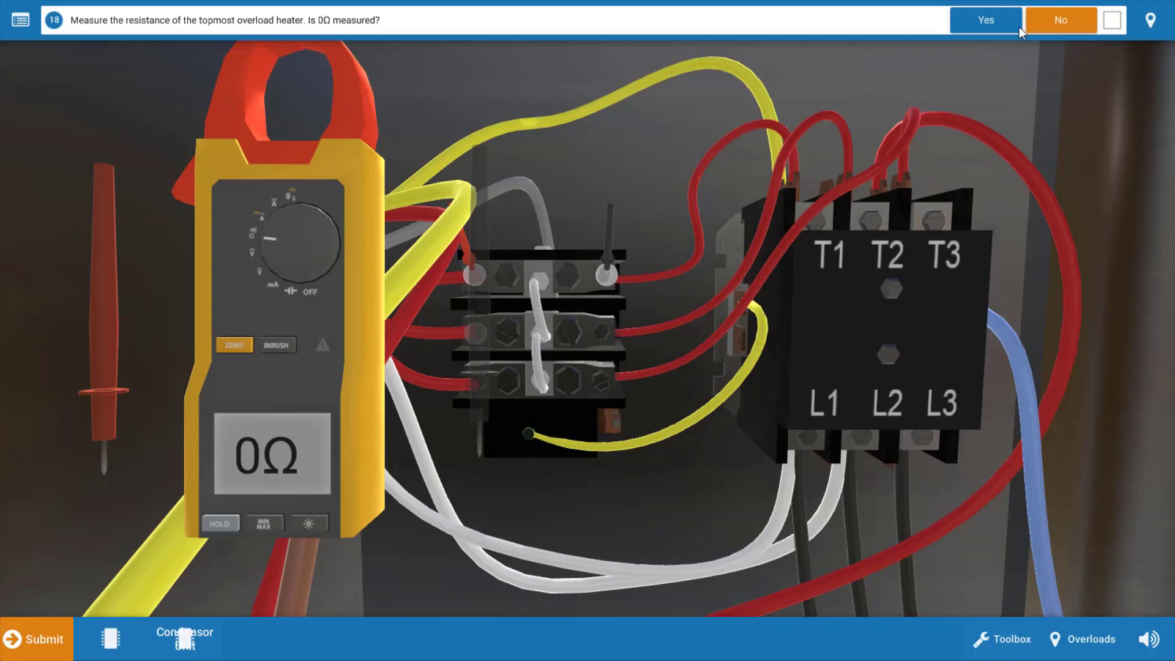
left_click(1056, 20)
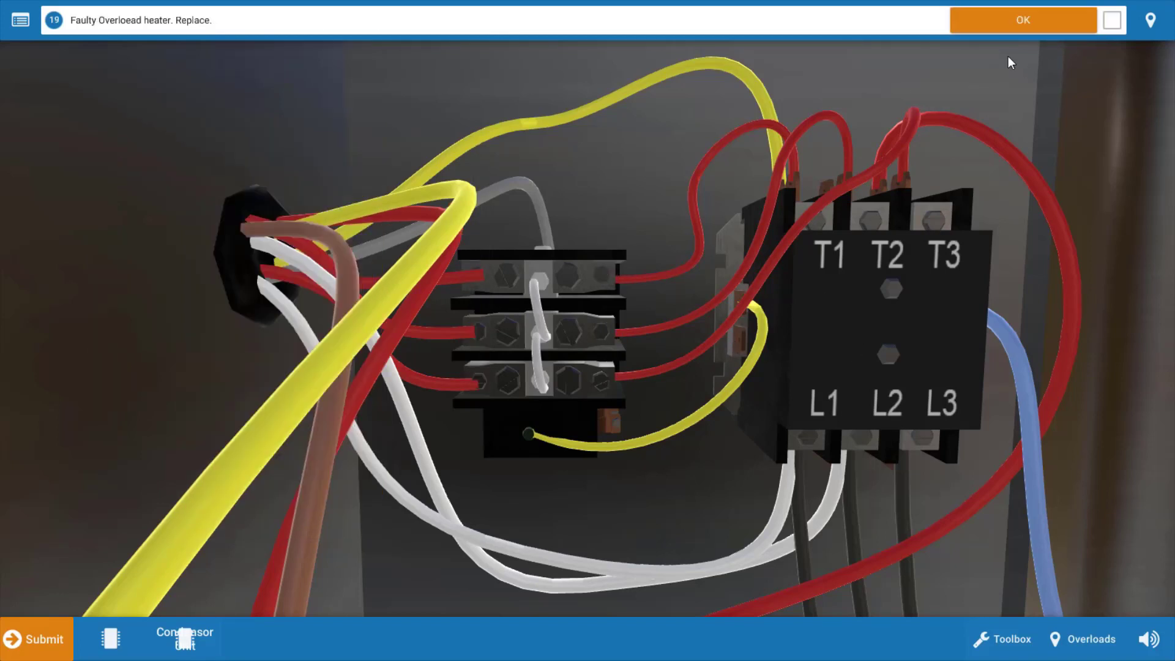
left_click(1036, 15)
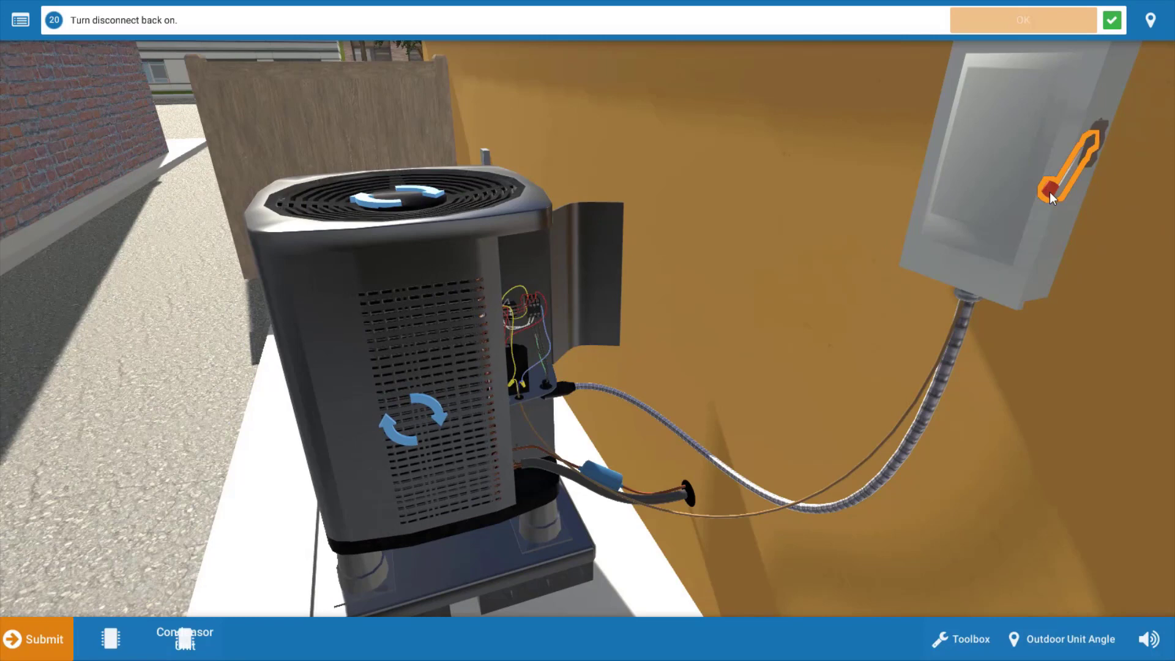
- Switch the outdoor disconnect back on and advance to the indoor vent check
left_click(1049, 192)
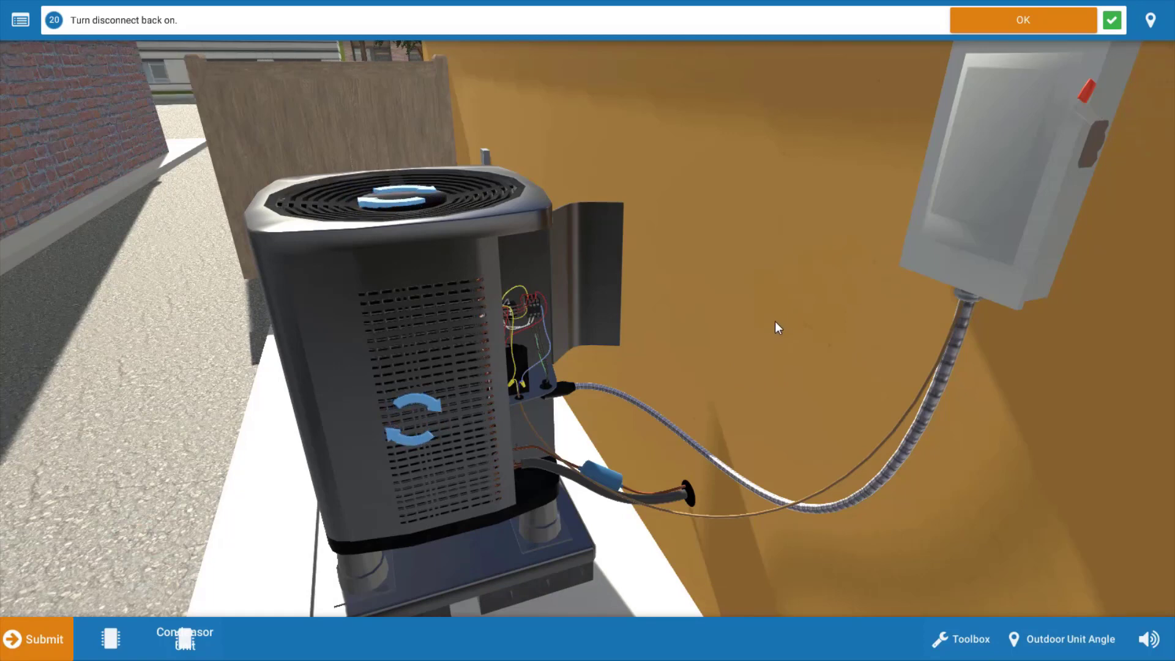
left_click(1045, 20)
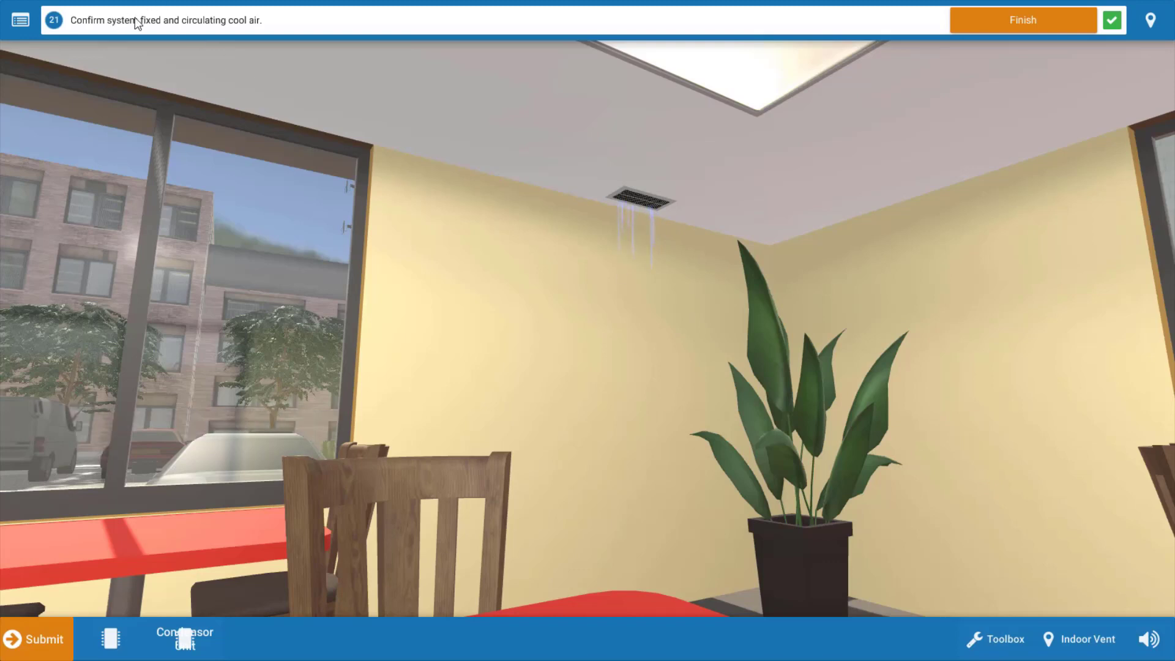
left_click(21, 23)
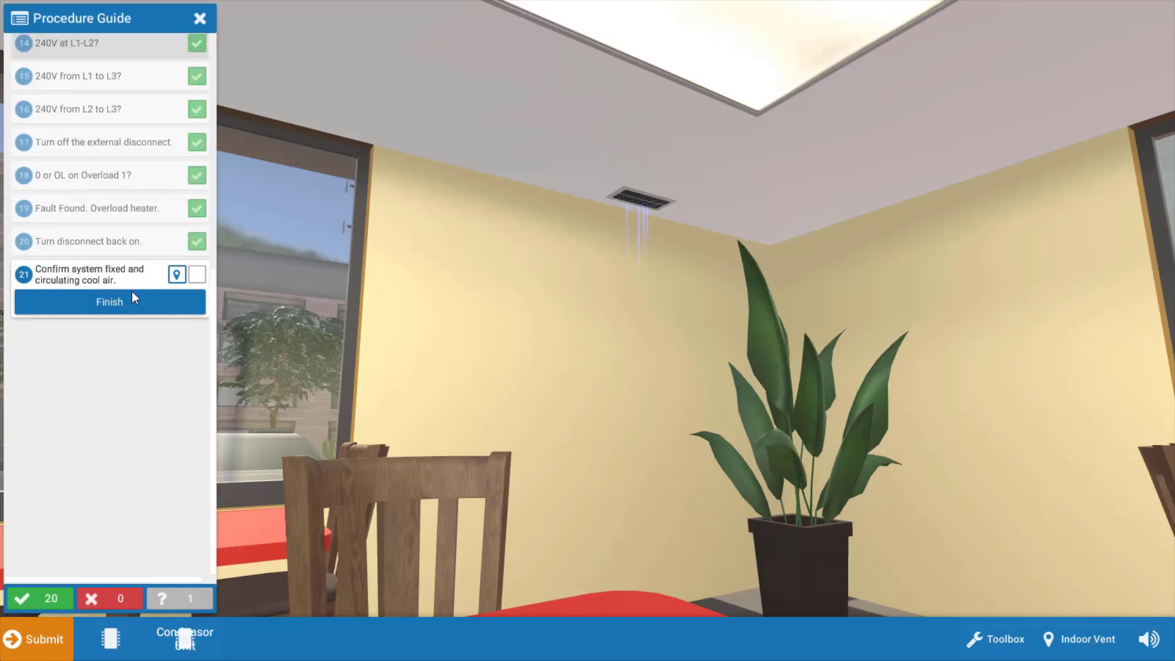
left_click(201, 18)
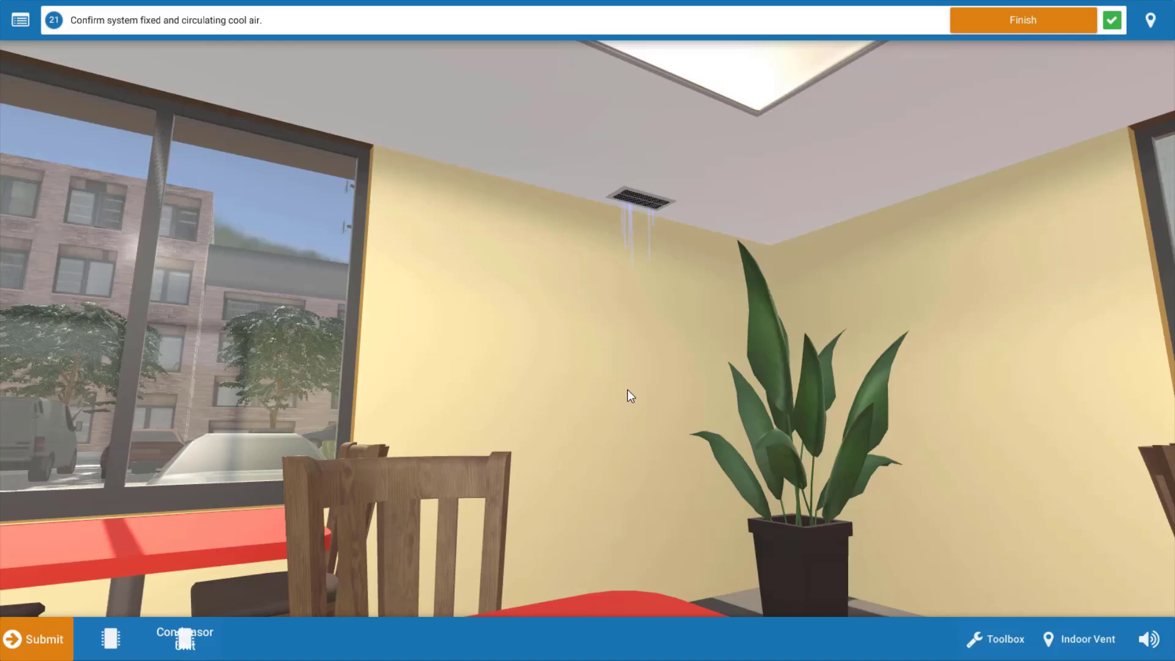